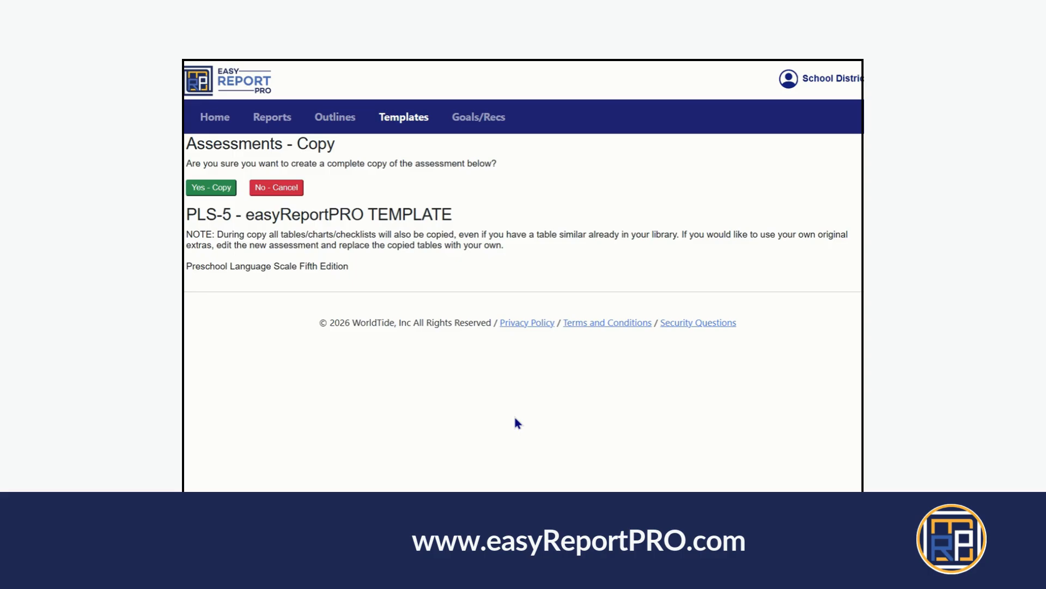
Step: Create a full copy of the PLS-5 template and open that copy for editing from My Templates sorted by last updated
left_click(210, 188)
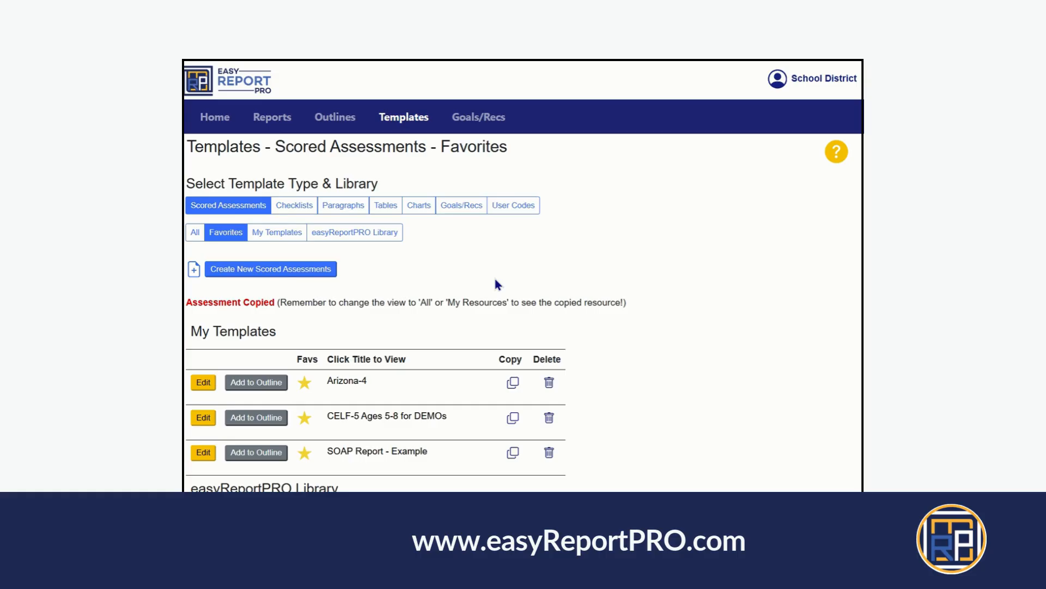
left_click(270, 232)
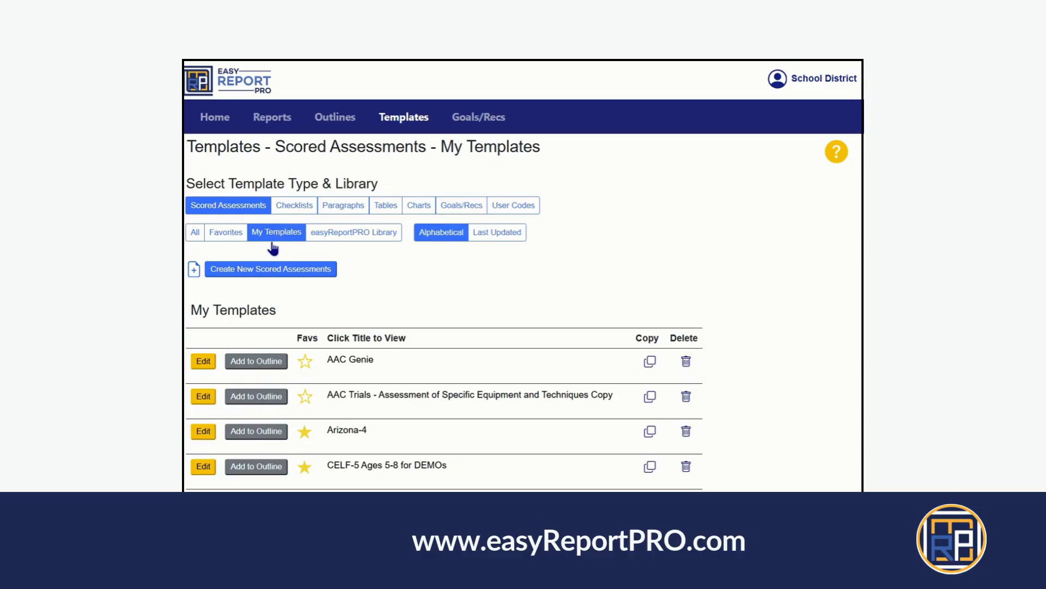
left_click(492, 234)
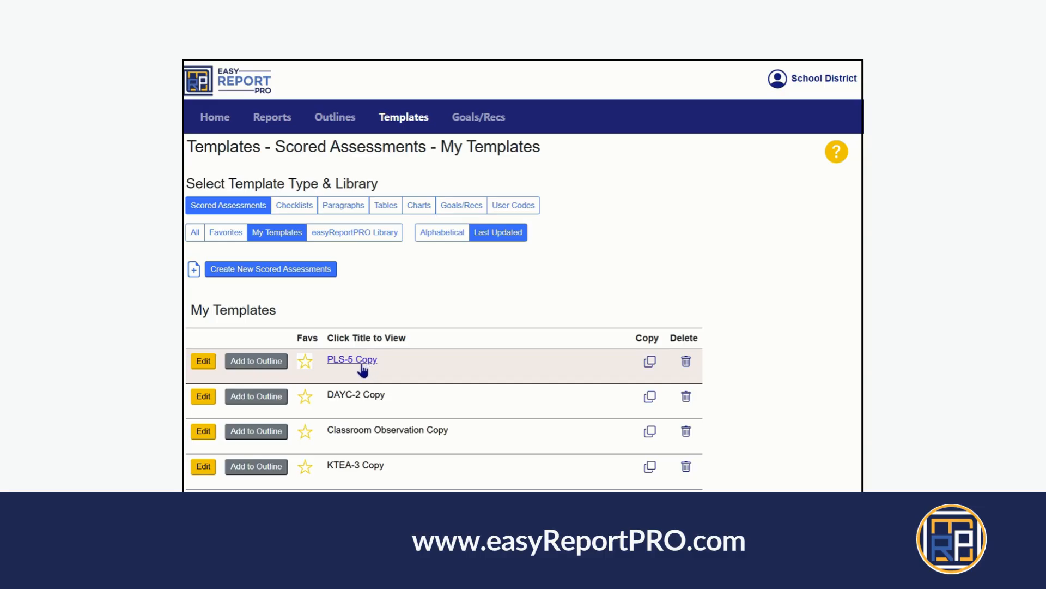
left_click(201, 362)
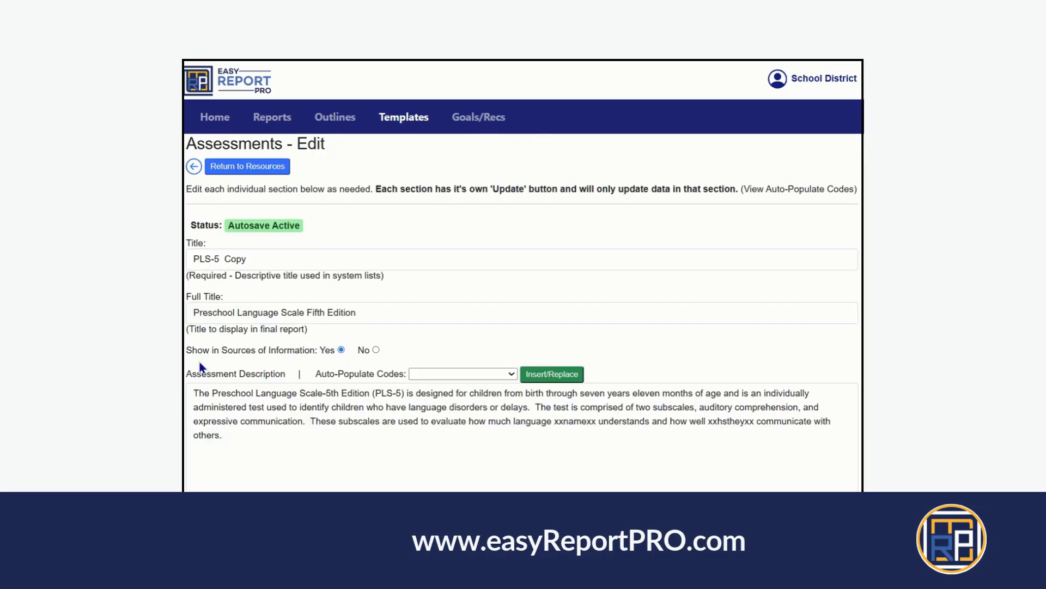
Step: Rename the copied assessment's title to "PLS-5 TODAY"
double_click(228, 259)
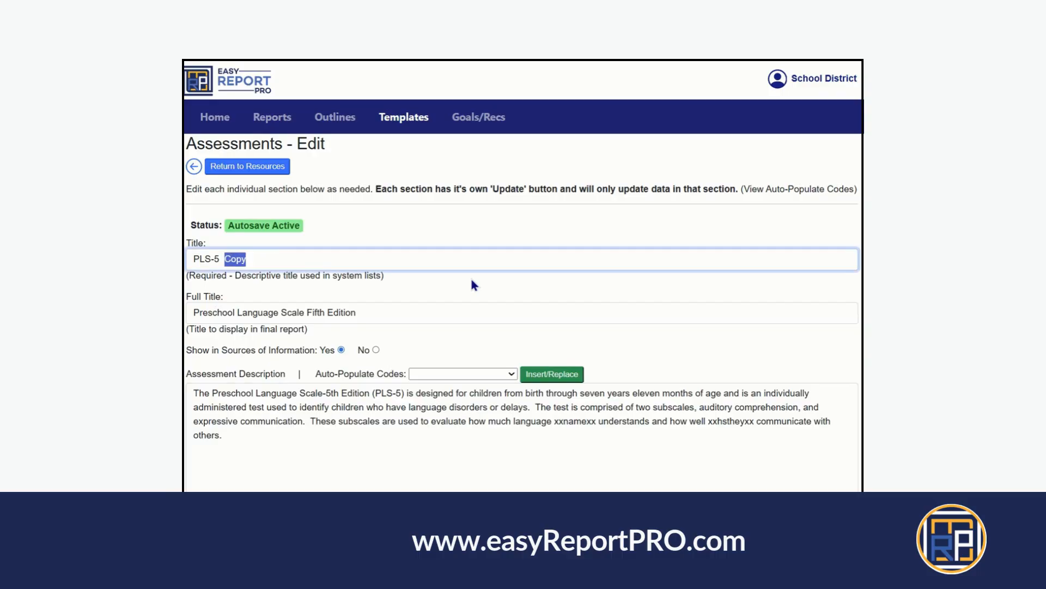
type("TODAY")
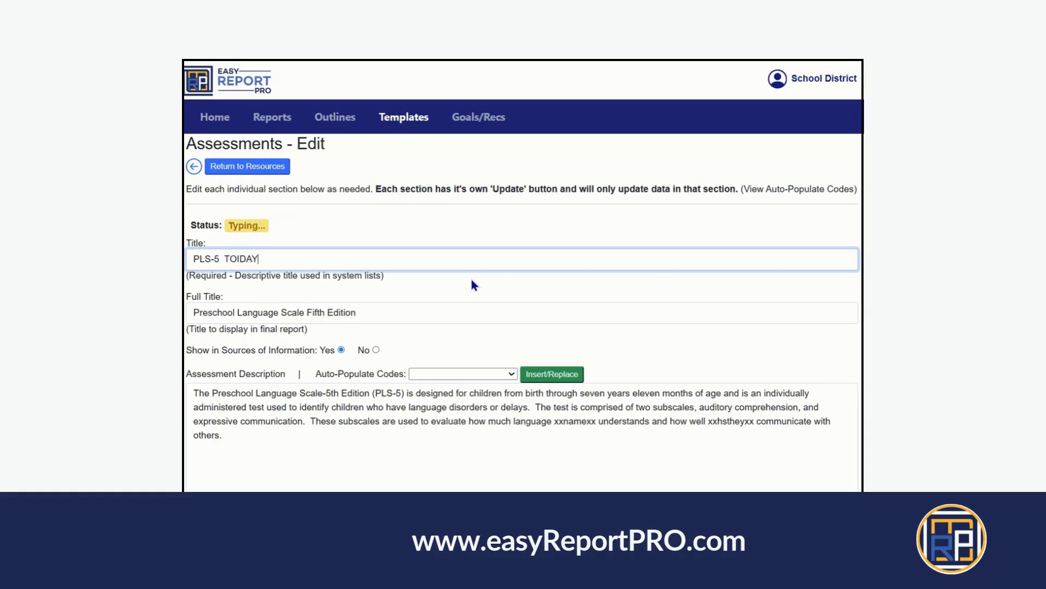
key("BackSpace")
key("BackSpace")
key("BackSpace")
type("DAY")
Step: Expand the Auditory Comprehension subtest of the assessment for editing
scroll(364, 332, "down", 1)
scroll(365, 333, "down", 3)
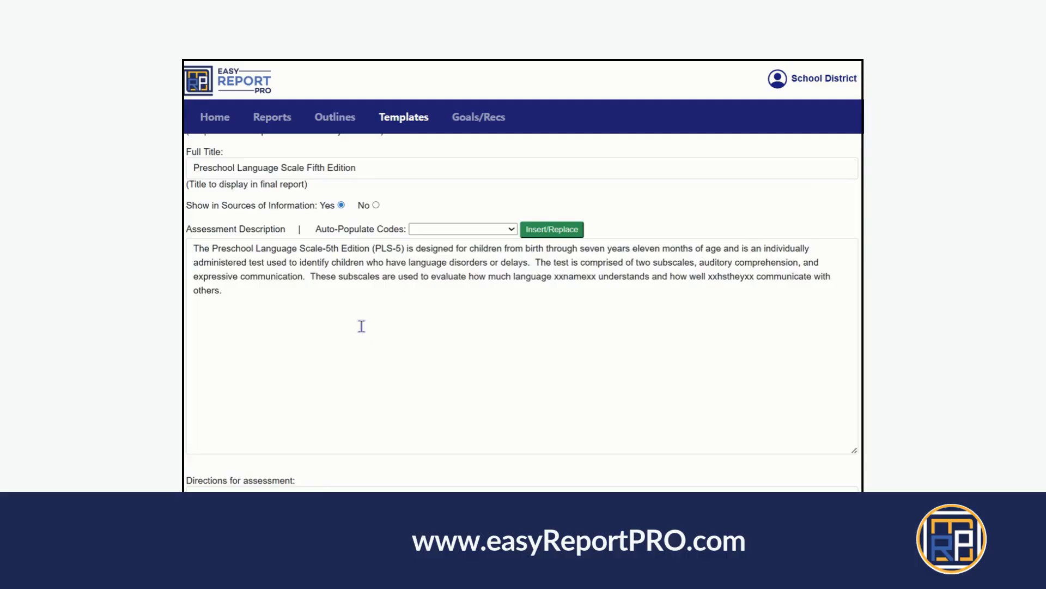
left_click(340, 313)
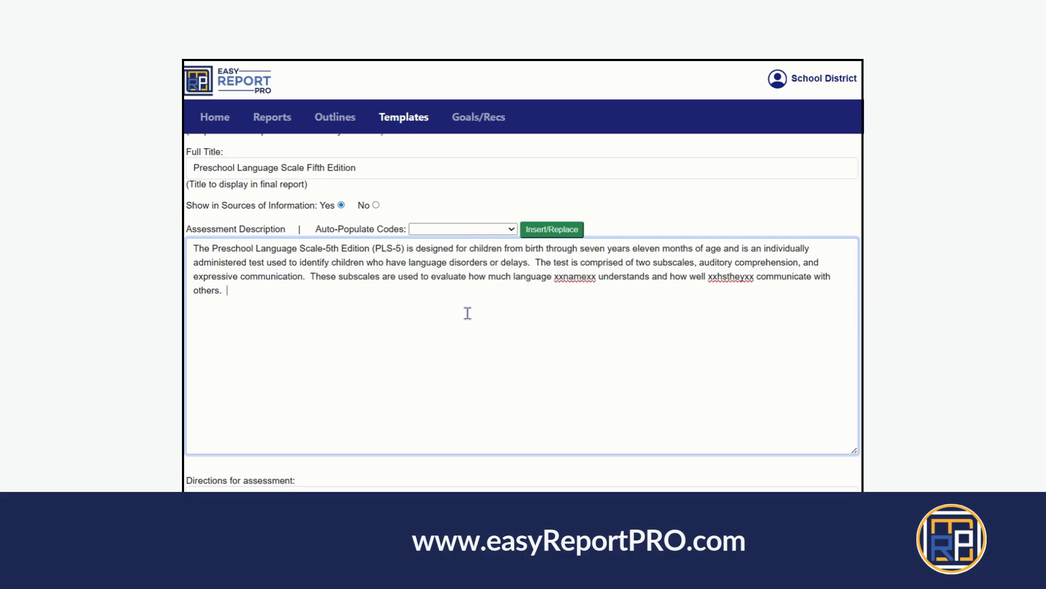
scroll(323, 297, "down", 6)
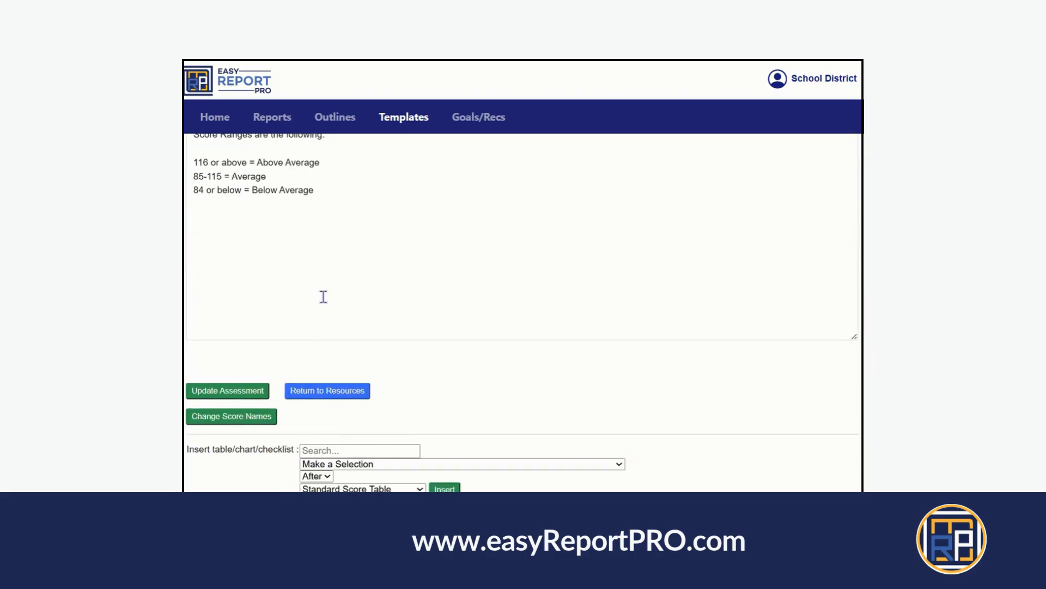
scroll(323, 296, "down", 5)
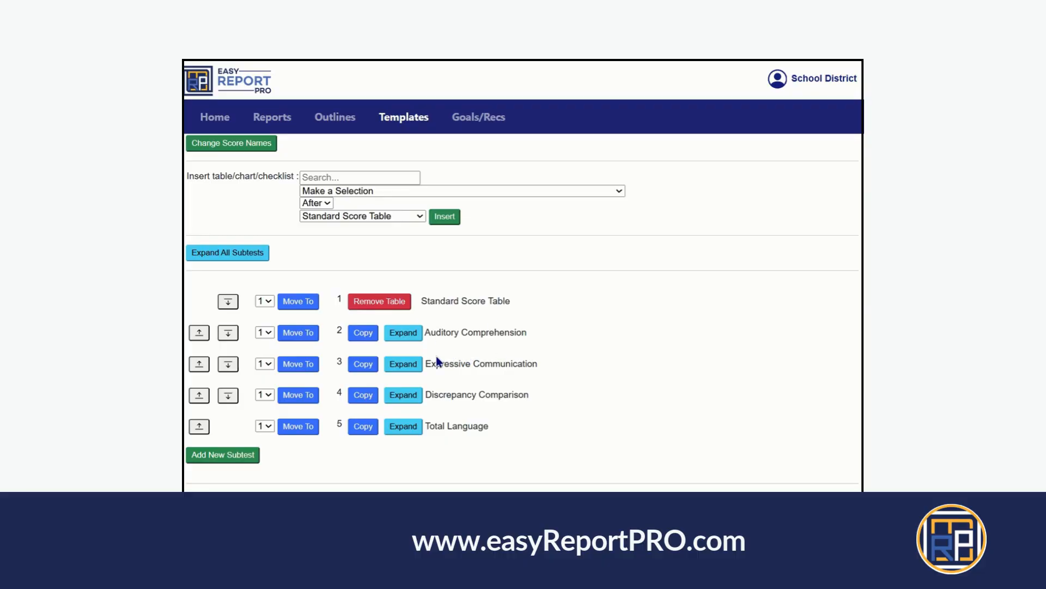
left_click(403, 332)
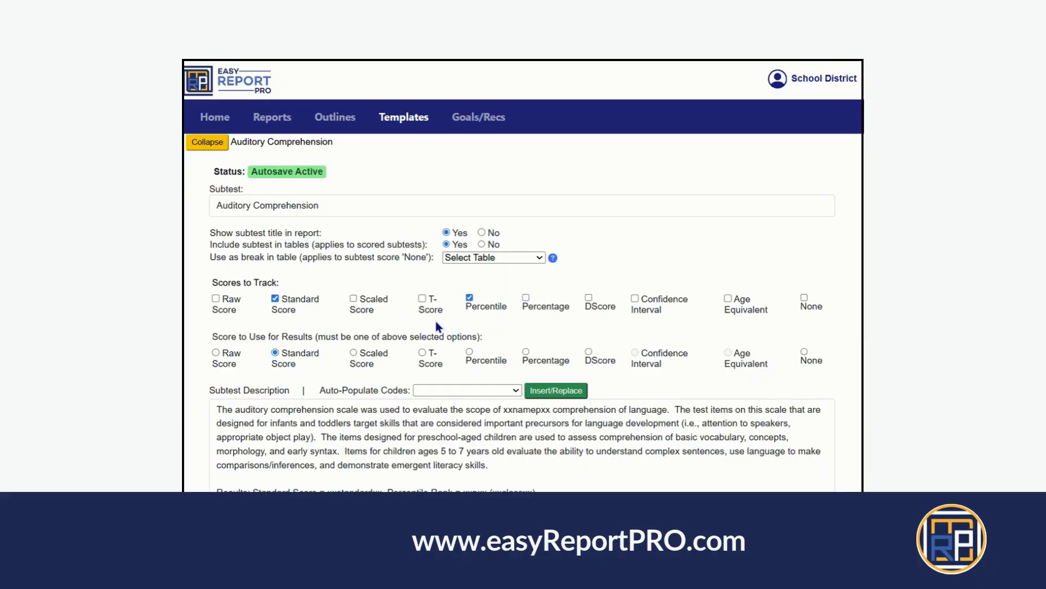
Step: Enable Confidence Interval among the Auditory Comprehension scores to track, and clear it again
left_click(635, 299)
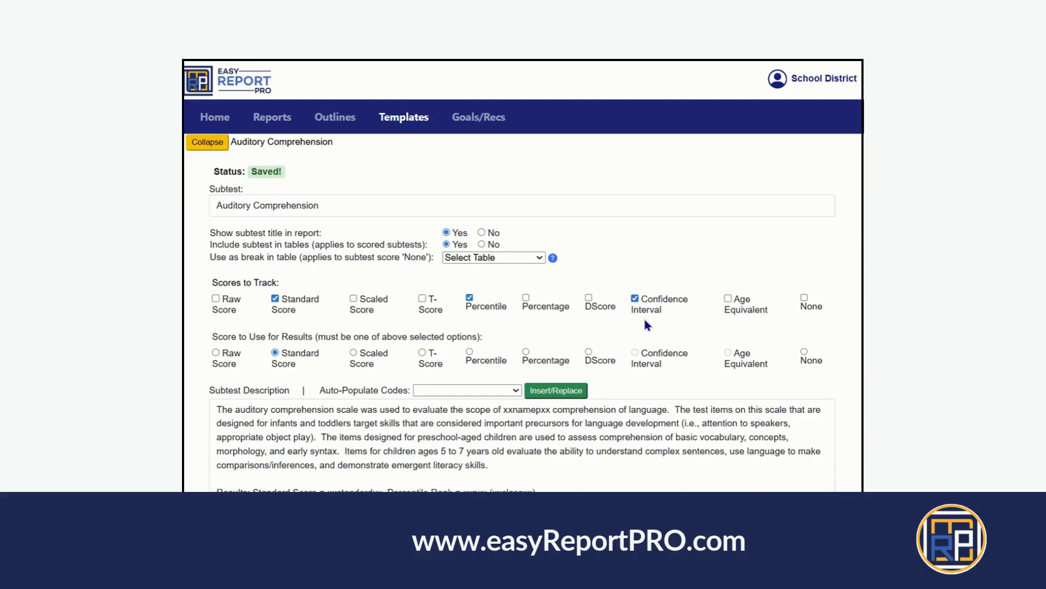
scroll(457, 324, "down", 1)
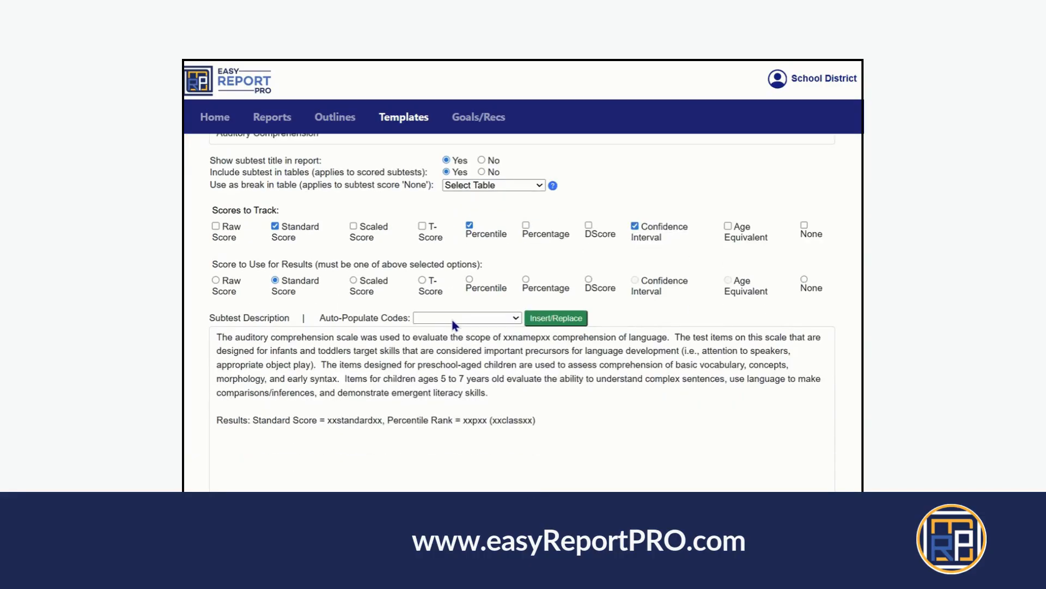
left_click(635, 227)
Step: Append "xxnamexx would benefit from support throughout the day to comprehend spoken languages and concepts." to the Below Average result description of Auditory Comprehension
scroll(327, 299, "down", 10)
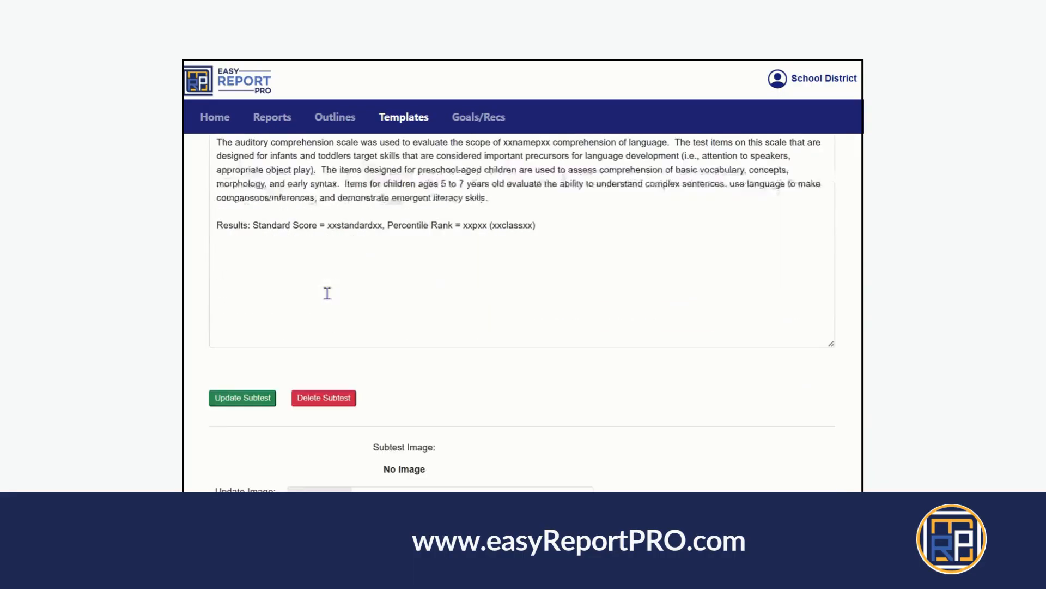
scroll(328, 286, "down", 1)
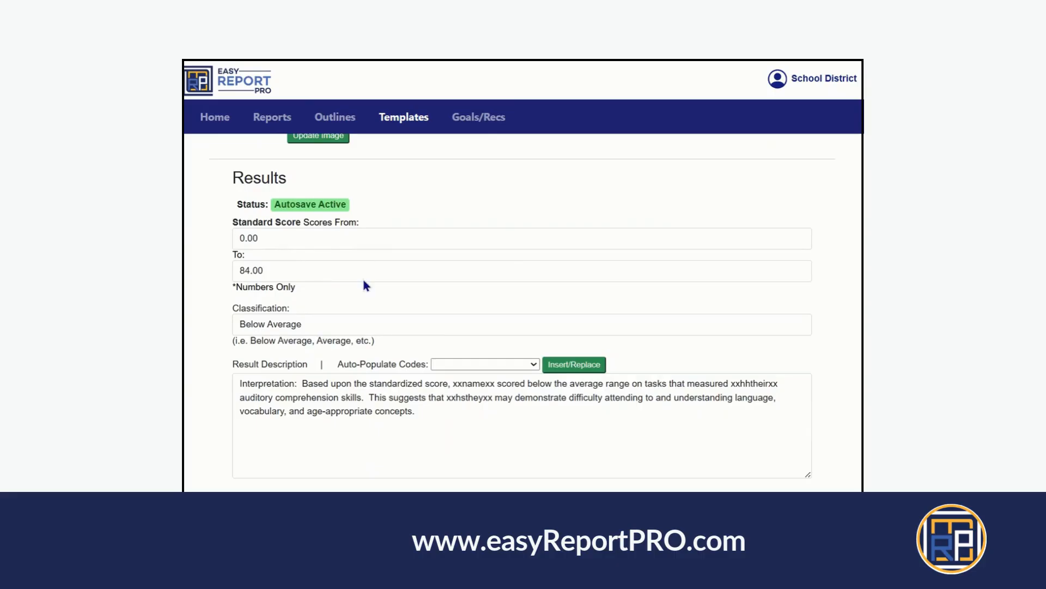
scroll(305, 266, "down", 1)
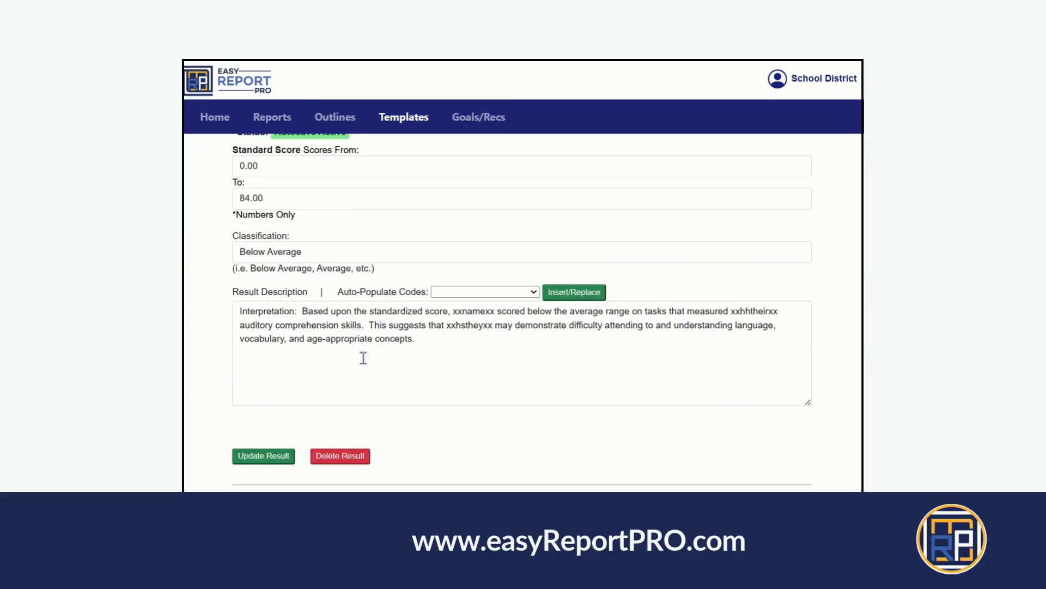
left_click_drag(423, 337, 239, 308)
left_click(319, 333)
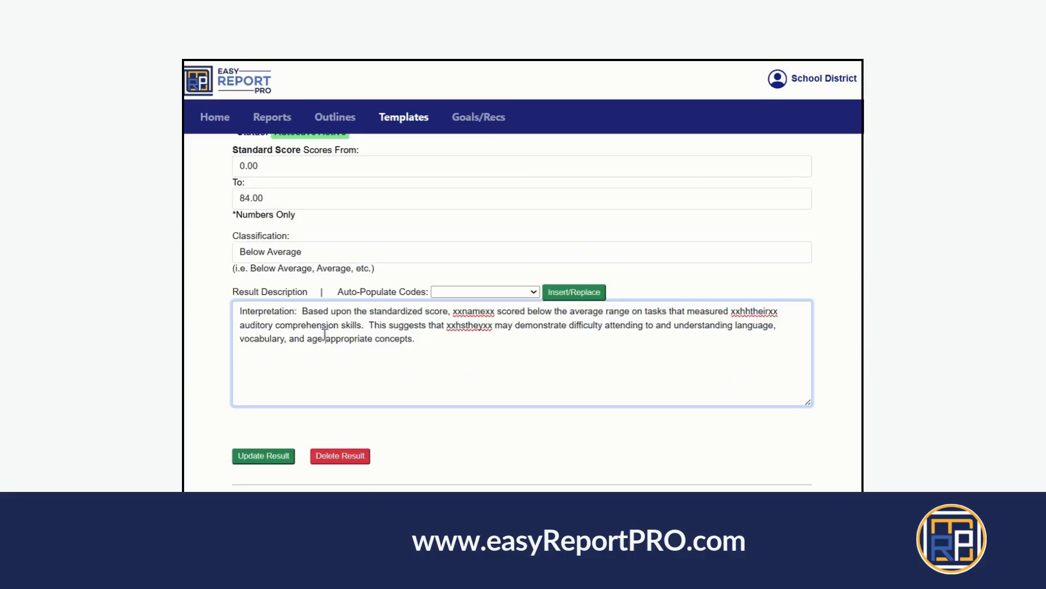
left_click(430, 341)
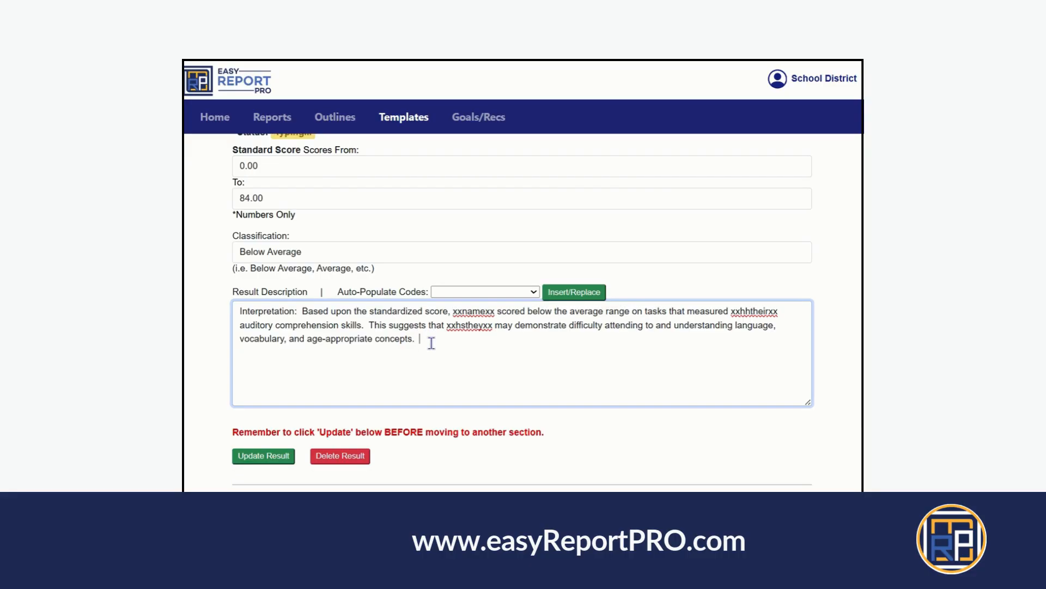
key("ctrl+v")
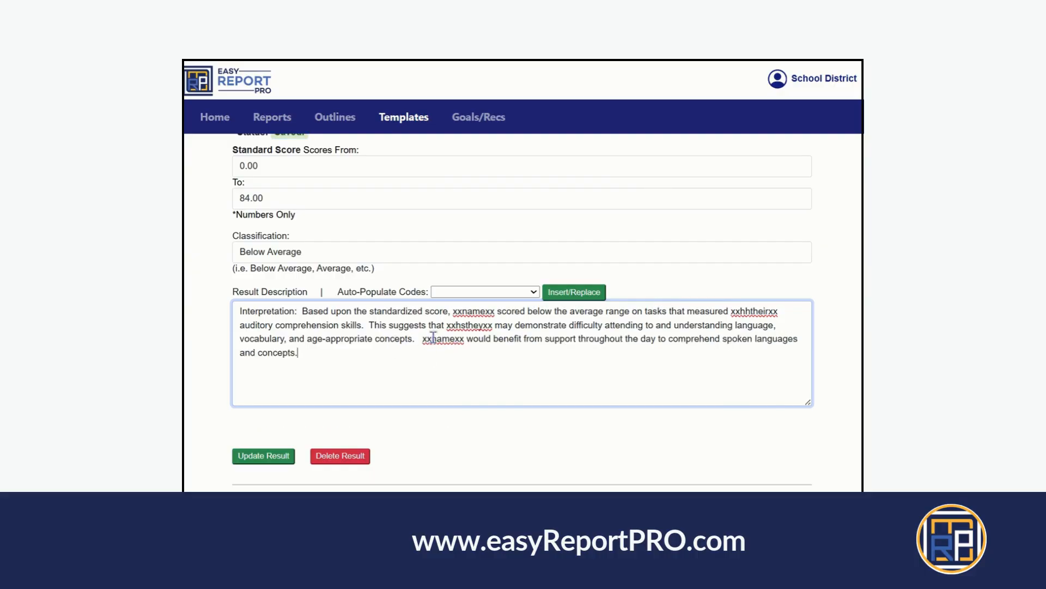
Step: Correct "languages" to "language" in the added sentence of the Below Average result description and update the result
double_click(434, 337)
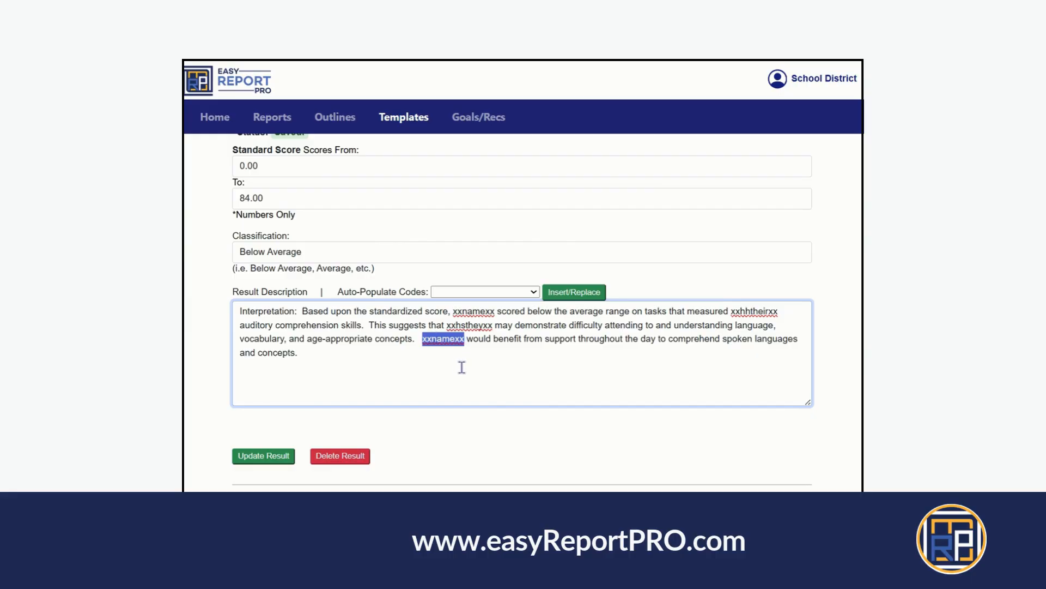
left_click(465, 367)
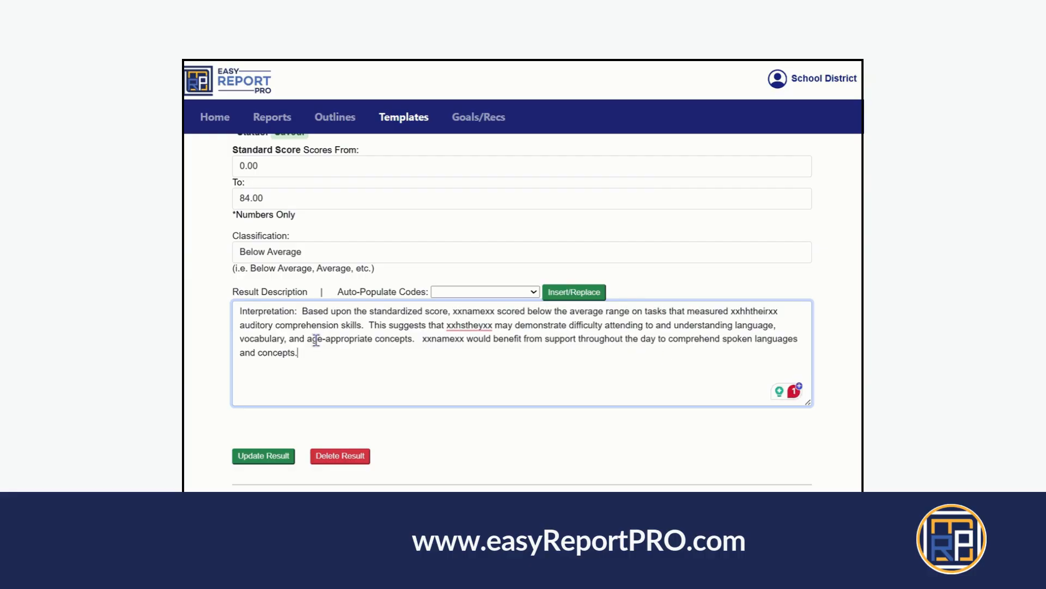
left_click(799, 338)
key("BackSpace")
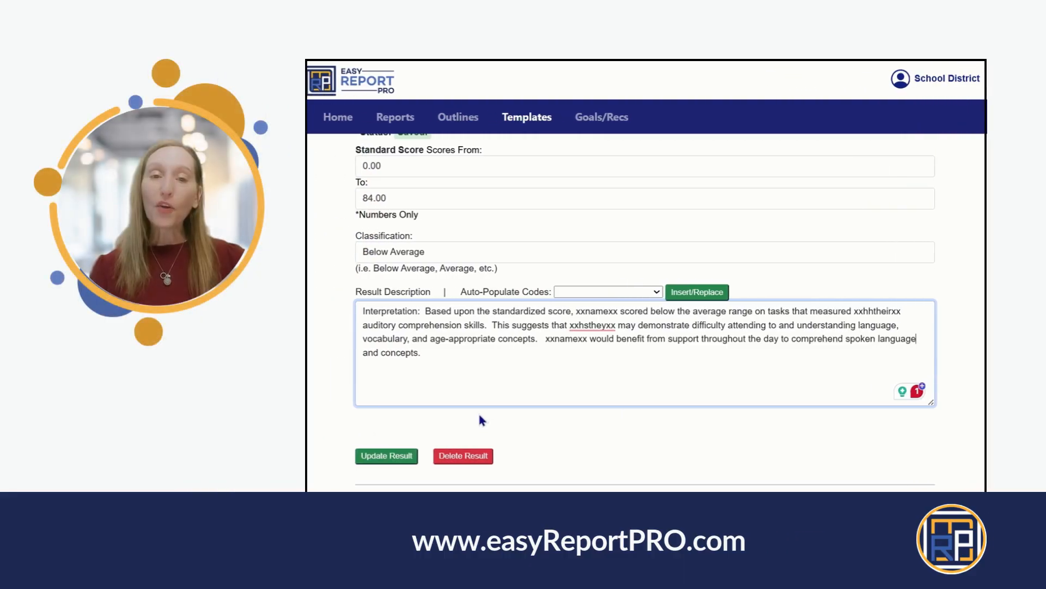
scroll(355, 414, "up", 4)
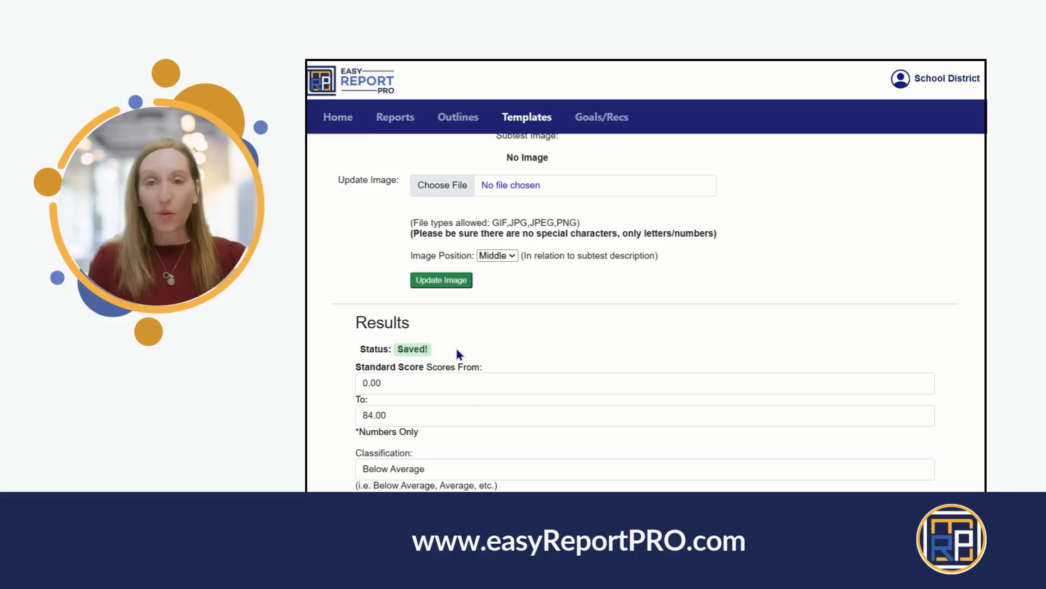
scroll(467, 377, "down", 5)
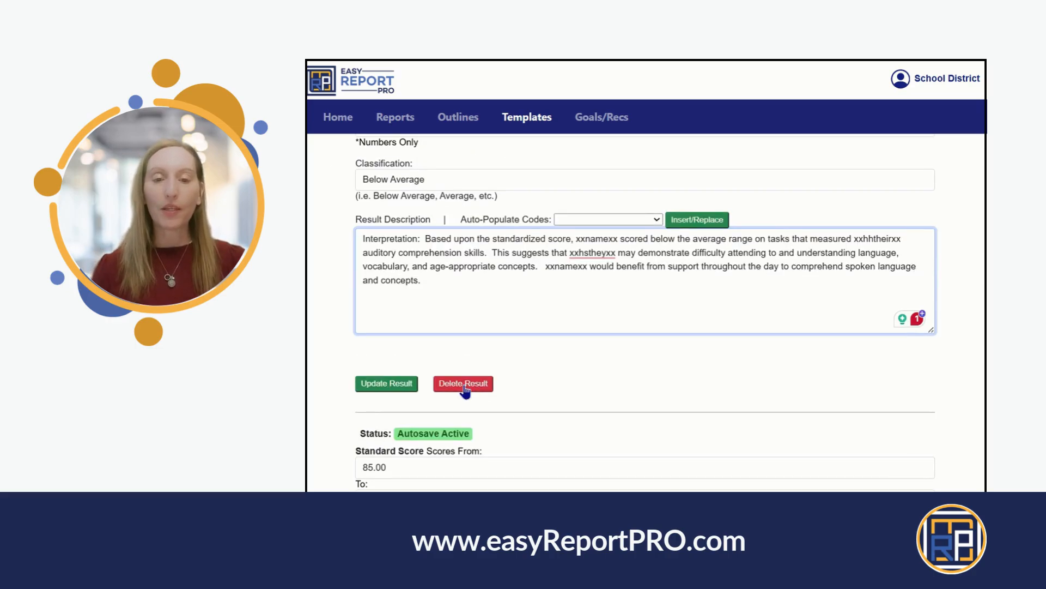
left_click(409, 385)
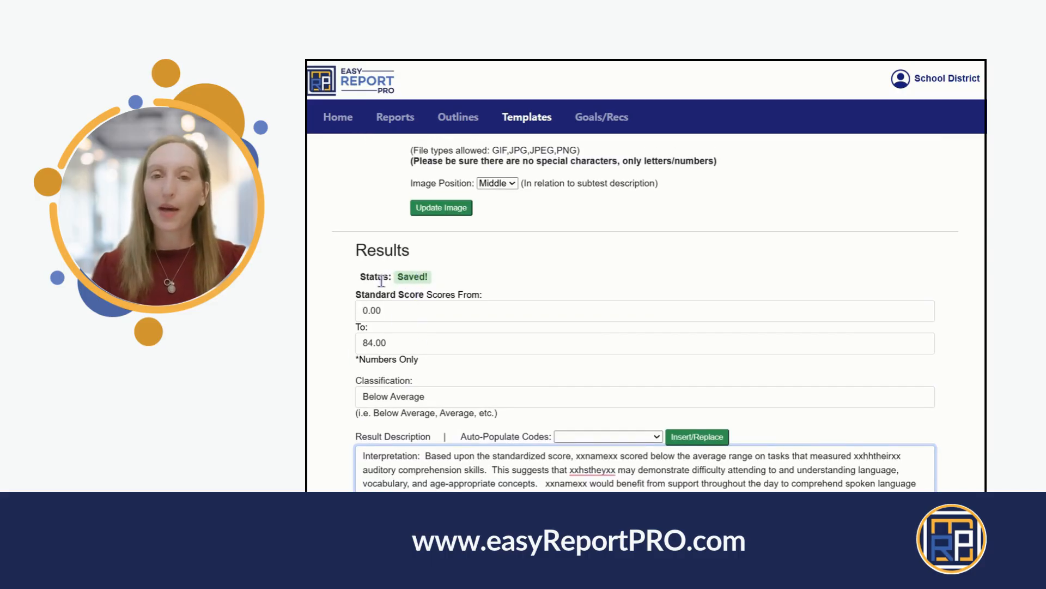
Step: Collapse all subtests of the assessment to show the compact list of its sections
scroll(419, 291, "up", 12)
scroll(421, 296, "up", 5)
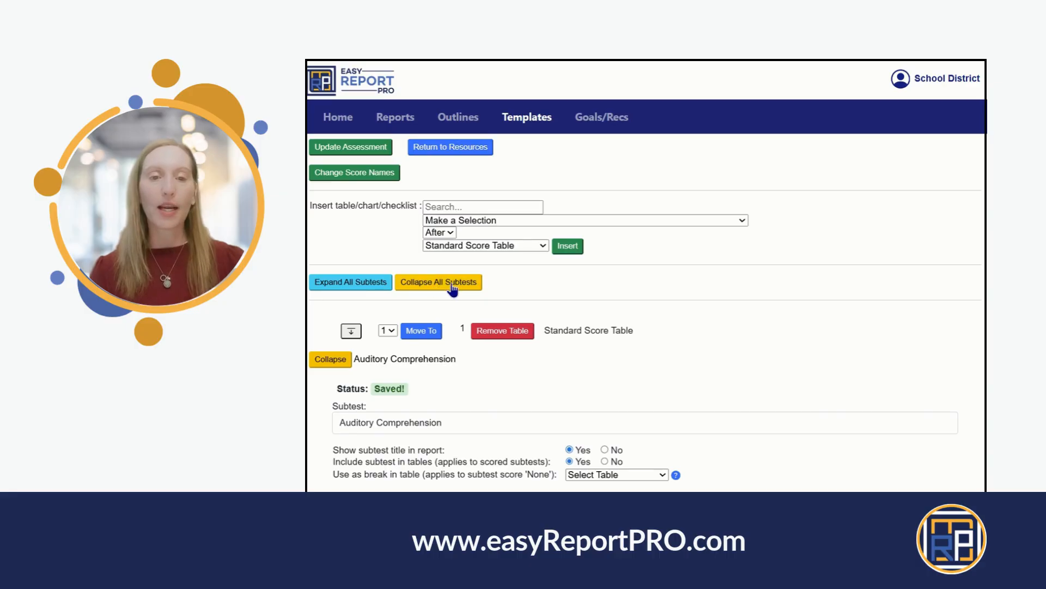
left_click(430, 282)
scroll(435, 333, "down", 15)
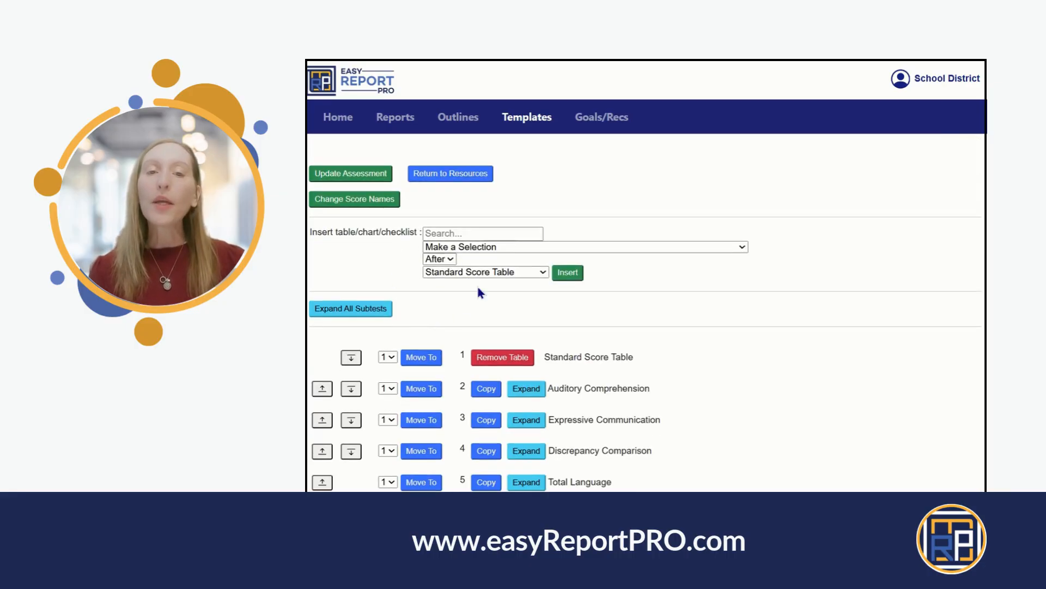
Step: Find the Descriptive Text Box checklist by searching for "text" and insert it after the Auditory Comprehension subtest
left_click(463, 231)
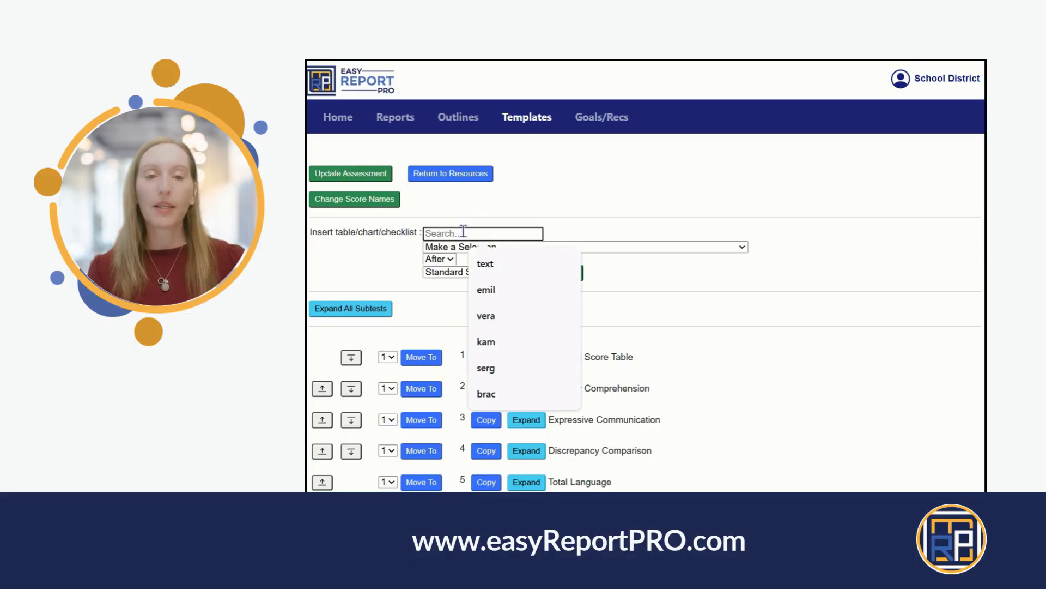
left_click(522, 263)
left_click(450, 248)
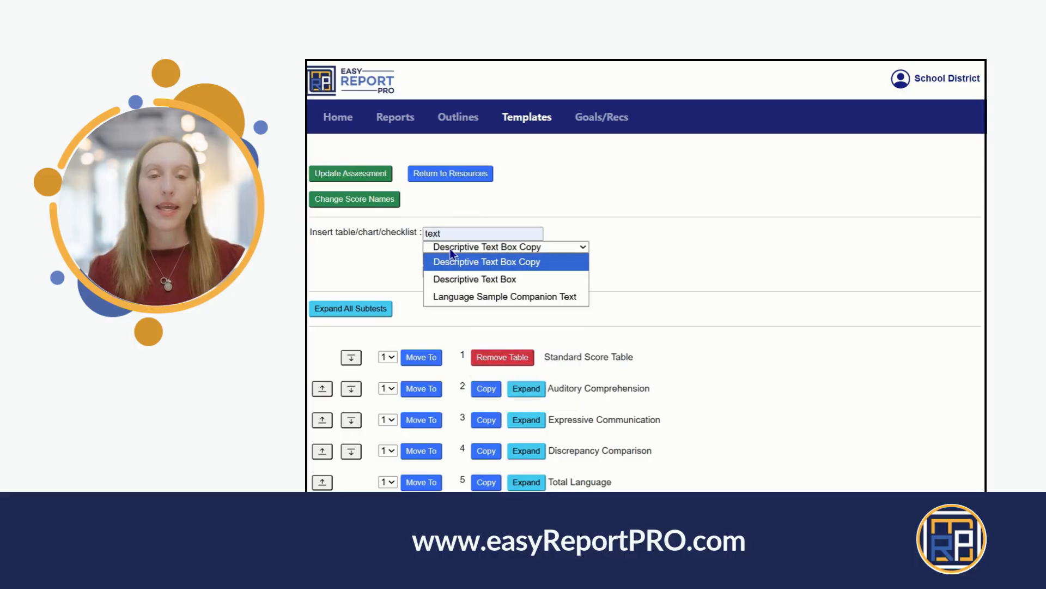
left_click(459, 278)
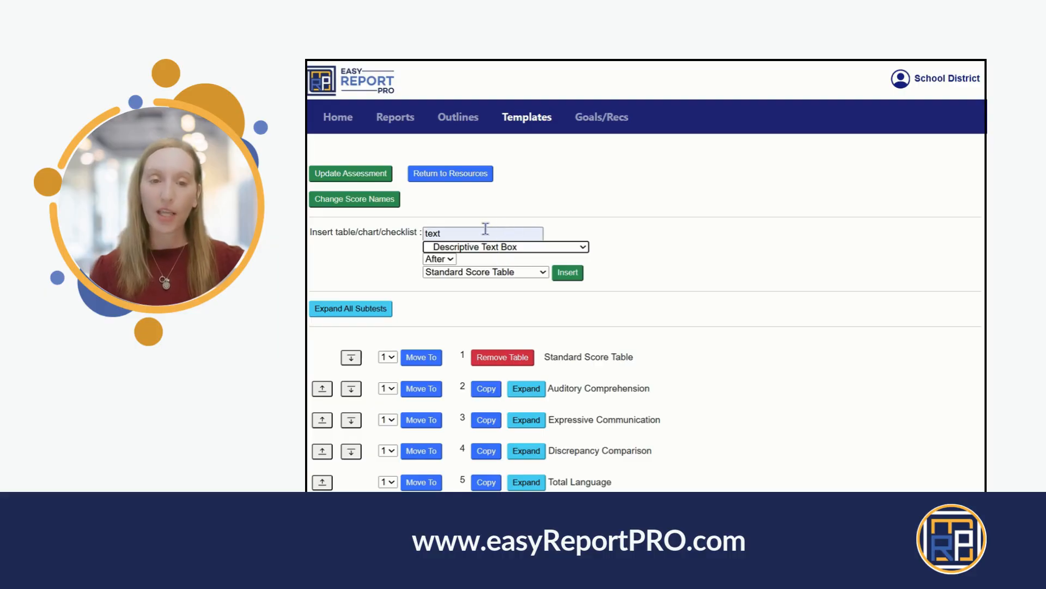
left_click(470, 273)
left_click(476, 304)
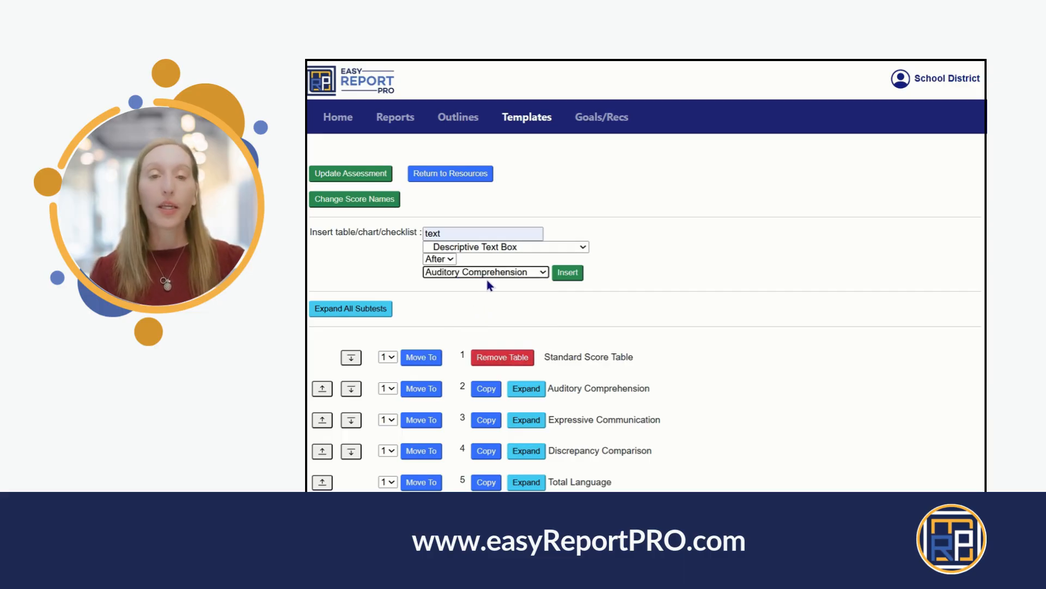
left_click(567, 274)
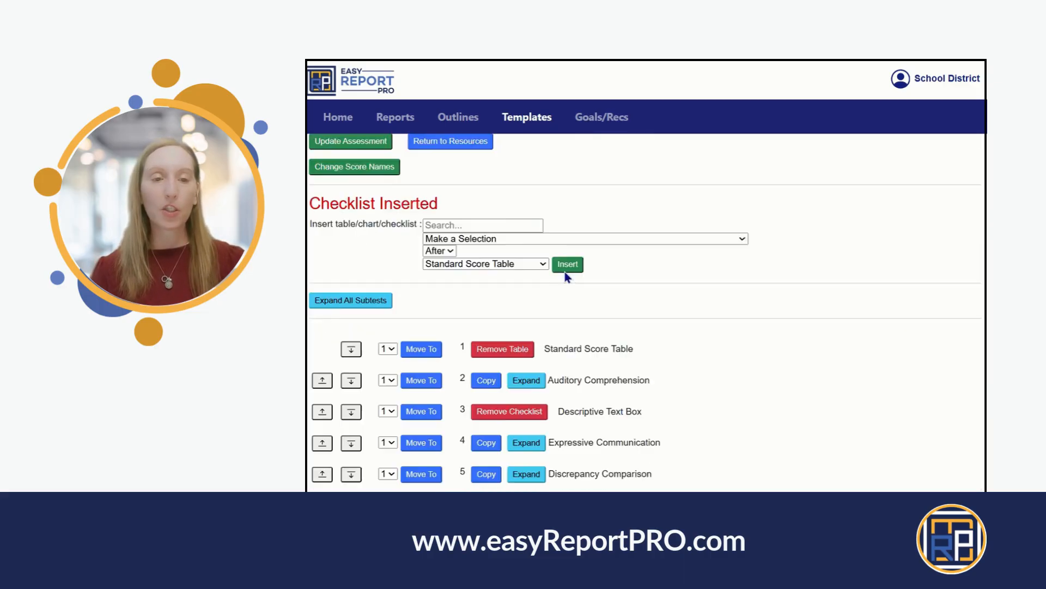
scroll(583, 294, "down", 2)
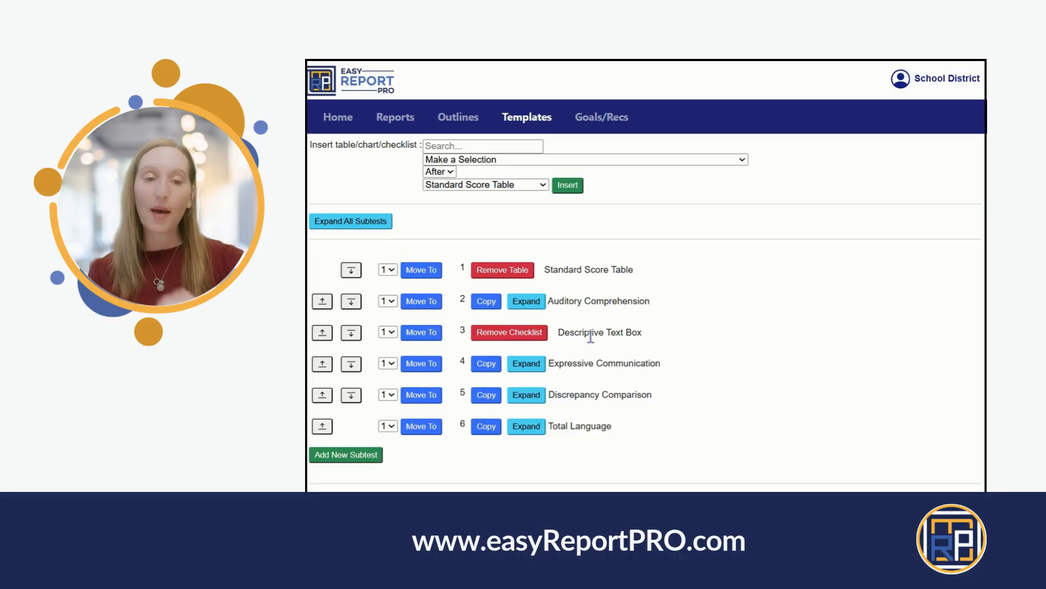
left_click_drag(562, 332, 639, 332)
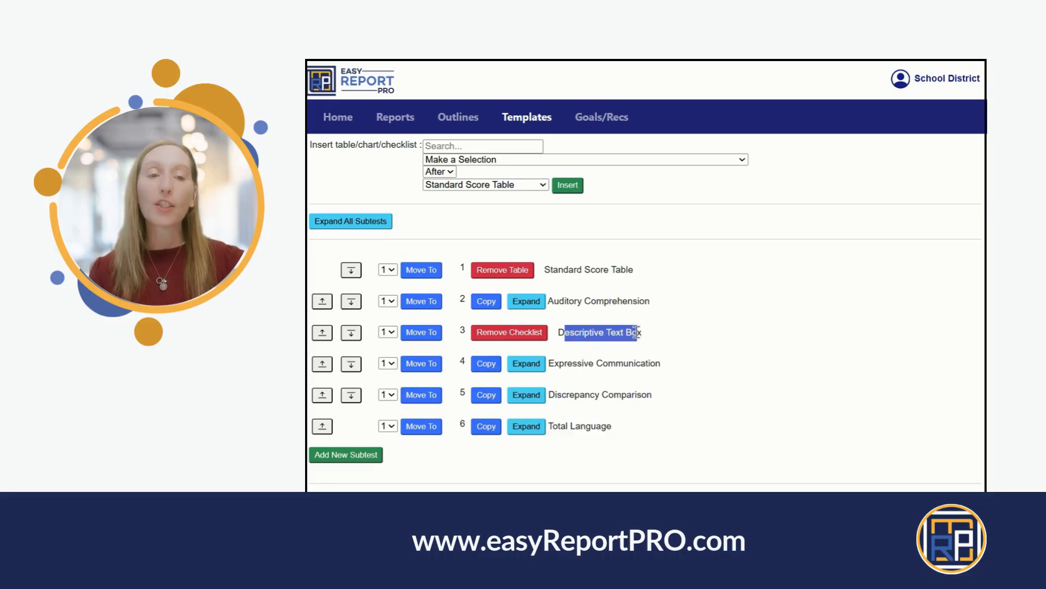
left_click(639, 332)
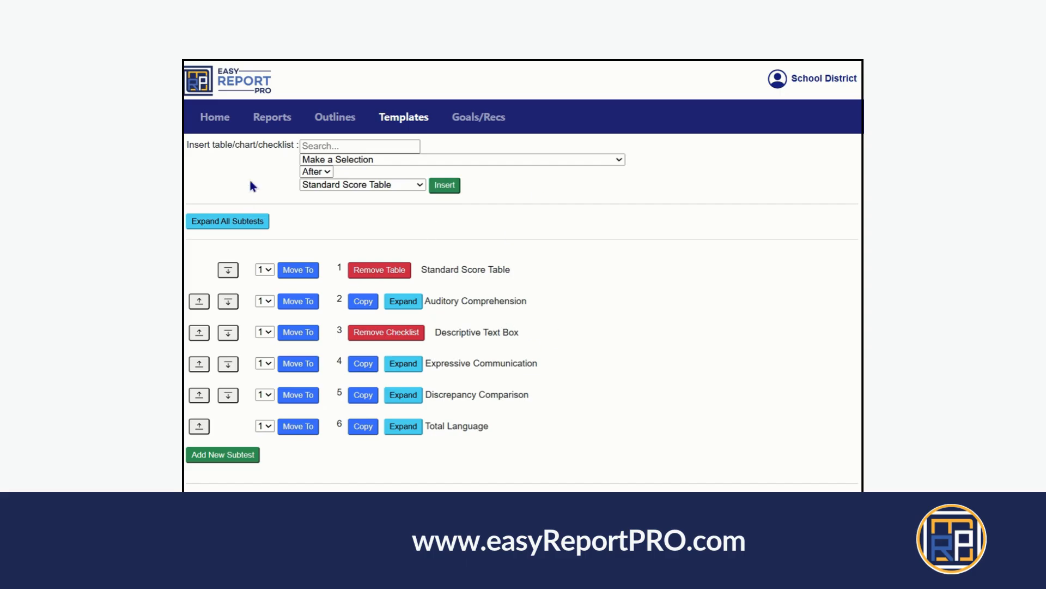
Step: Create a new report with the student's first name and the gender Female, without starting from an outline
left_click(272, 121)
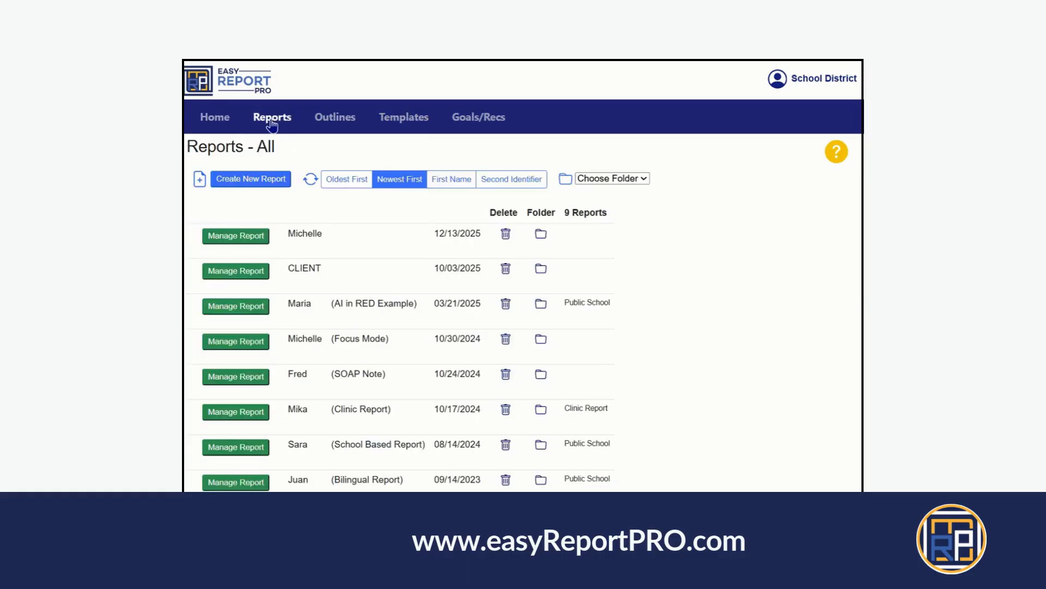
left_click(255, 182)
left_click(246, 188)
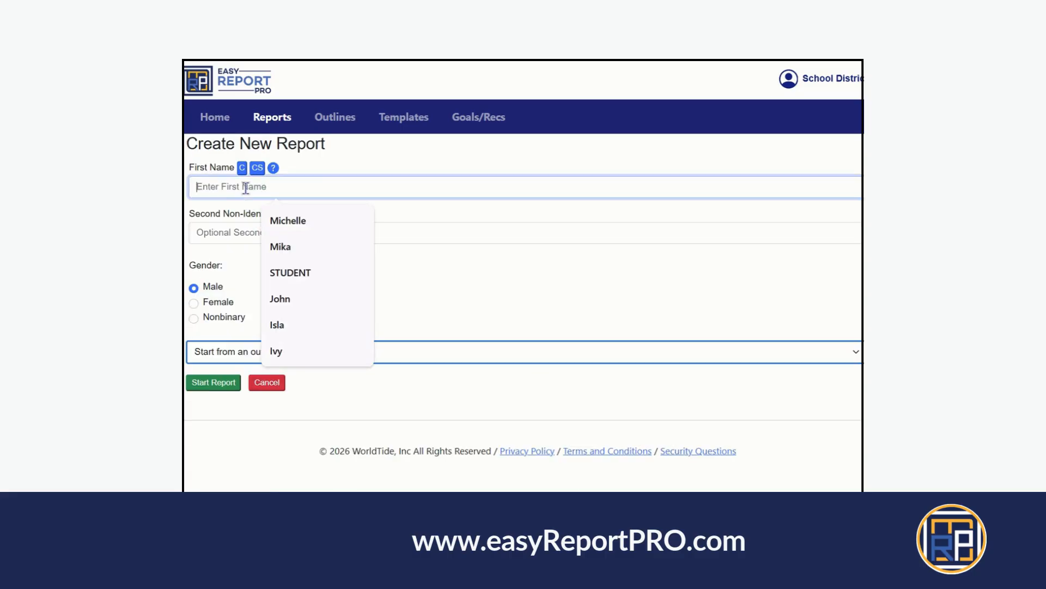
type("Moll")
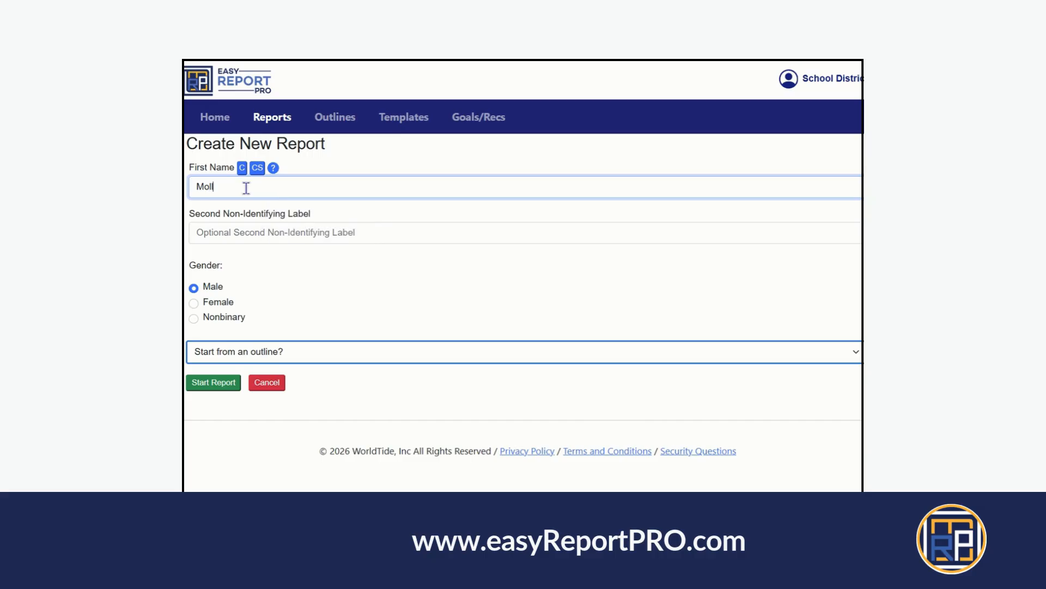
type("y")
left_click(195, 303)
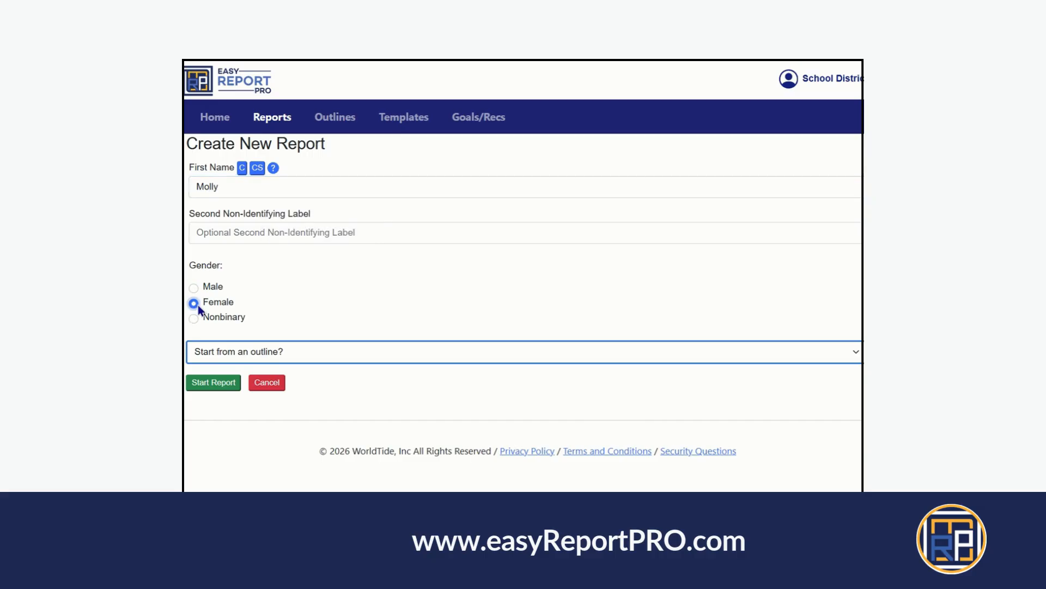
left_click(205, 386)
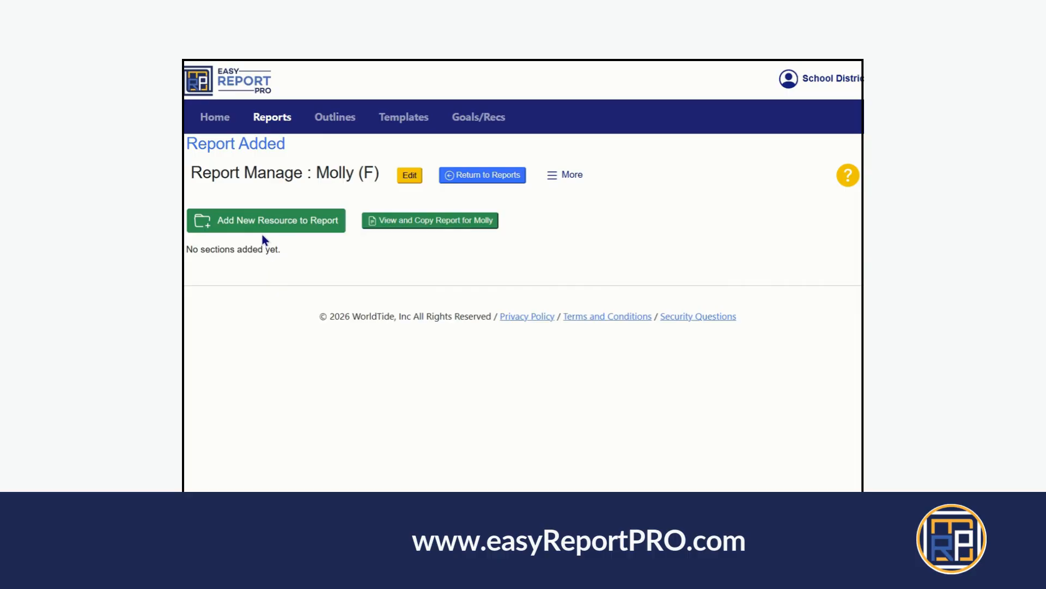
Step: Find PLS-5 TODAY among your own resources by searching for "pls" and add it to the report
left_click(262, 226)
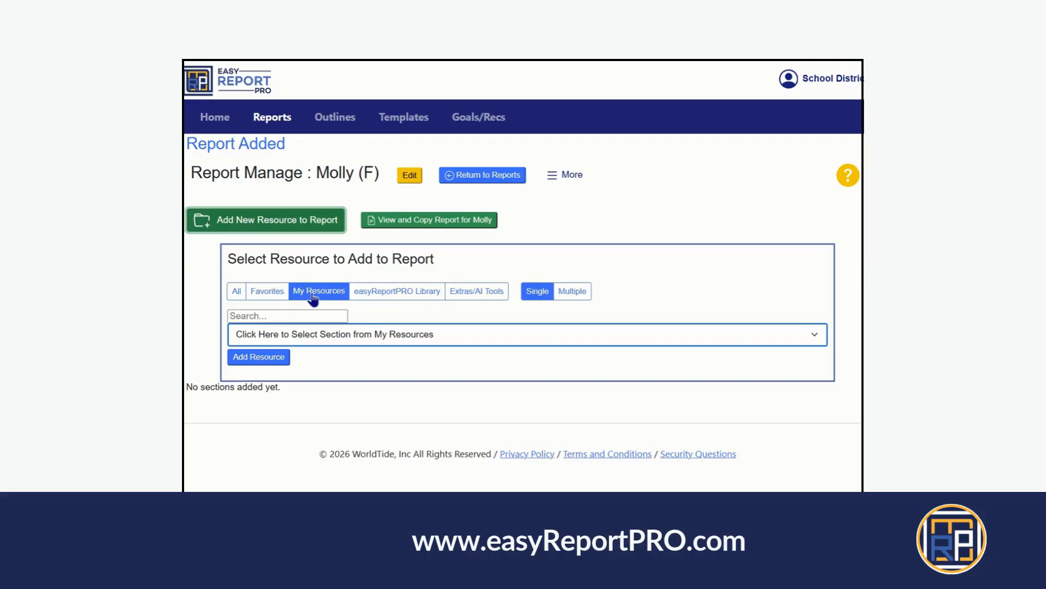
left_click(279, 316)
type("pls")
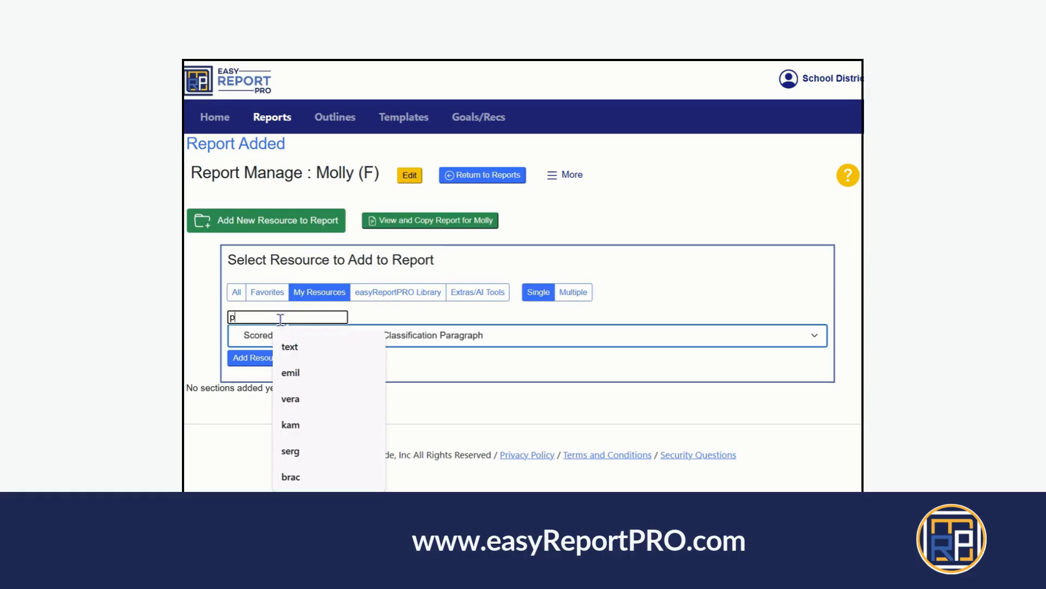
left_click(537, 361)
left_click(386, 334)
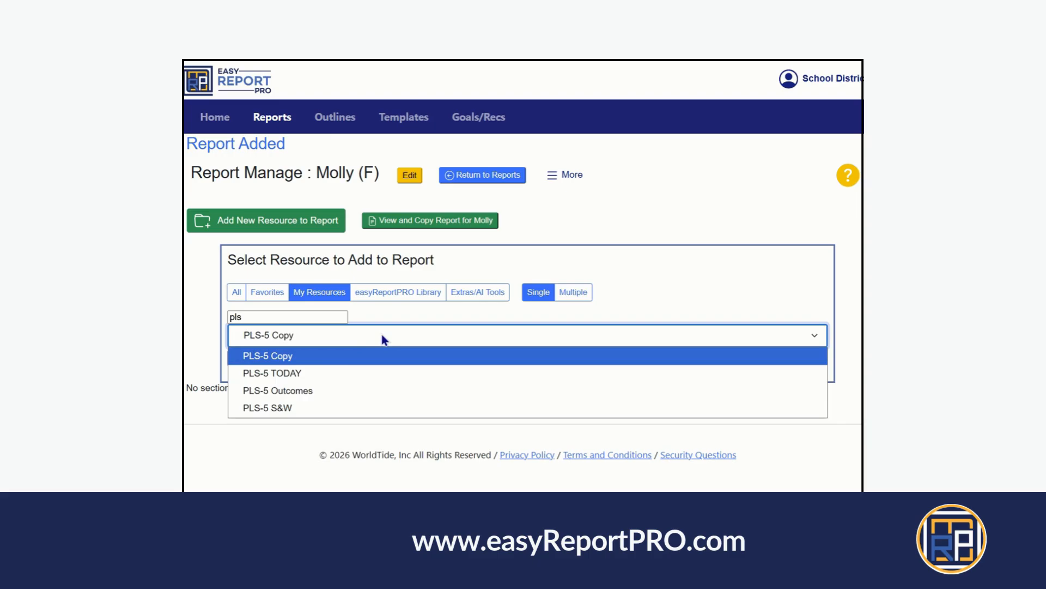
left_click(279, 377)
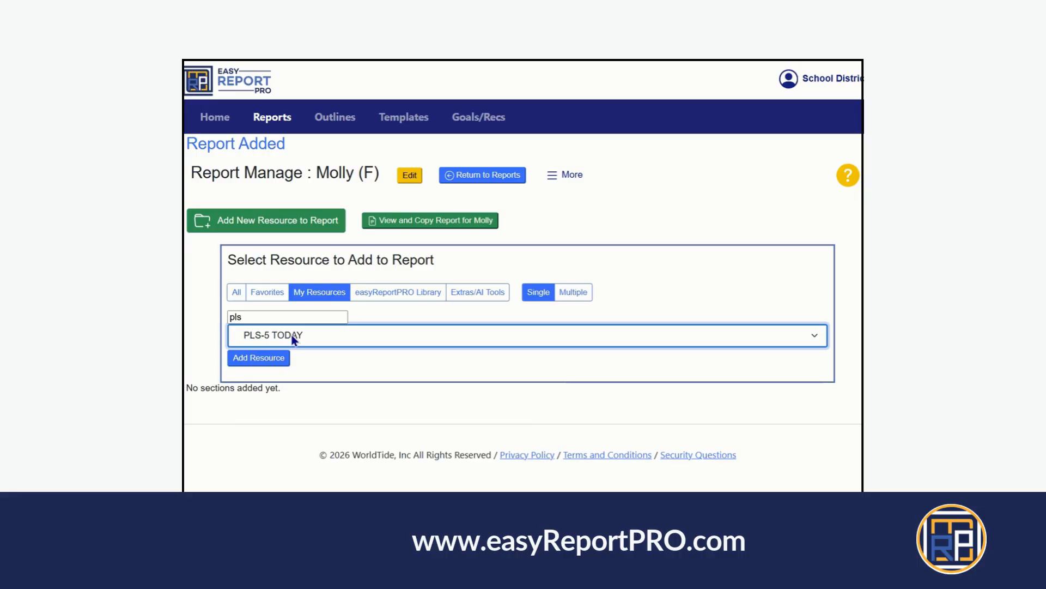
left_click(257, 359)
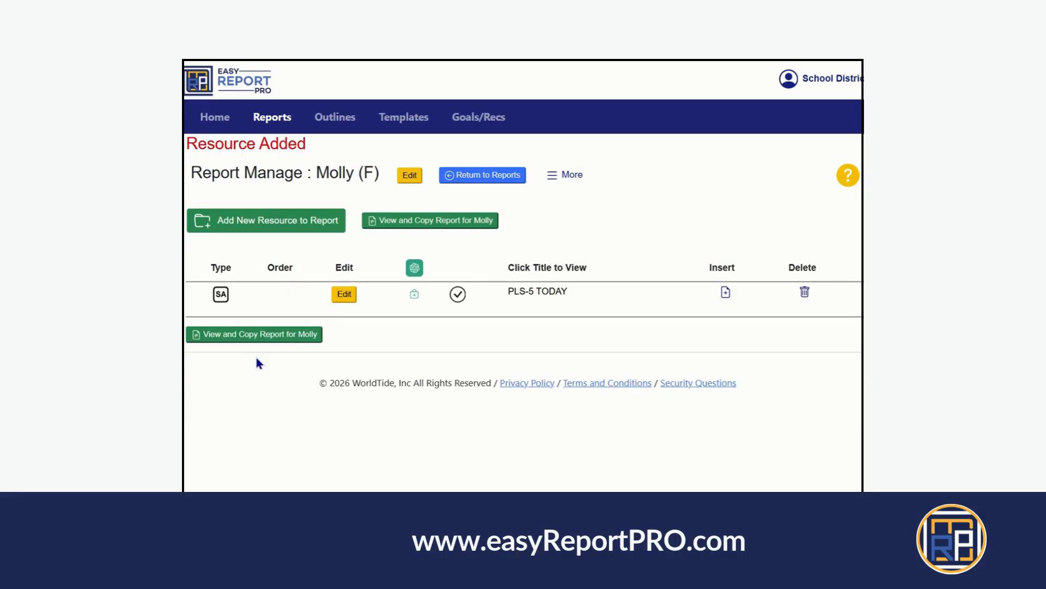
Step: Open PLS-5 TODAY for editing and give Auditory Comprehension a standard score of 75 and a percentile of 5
left_click(345, 296)
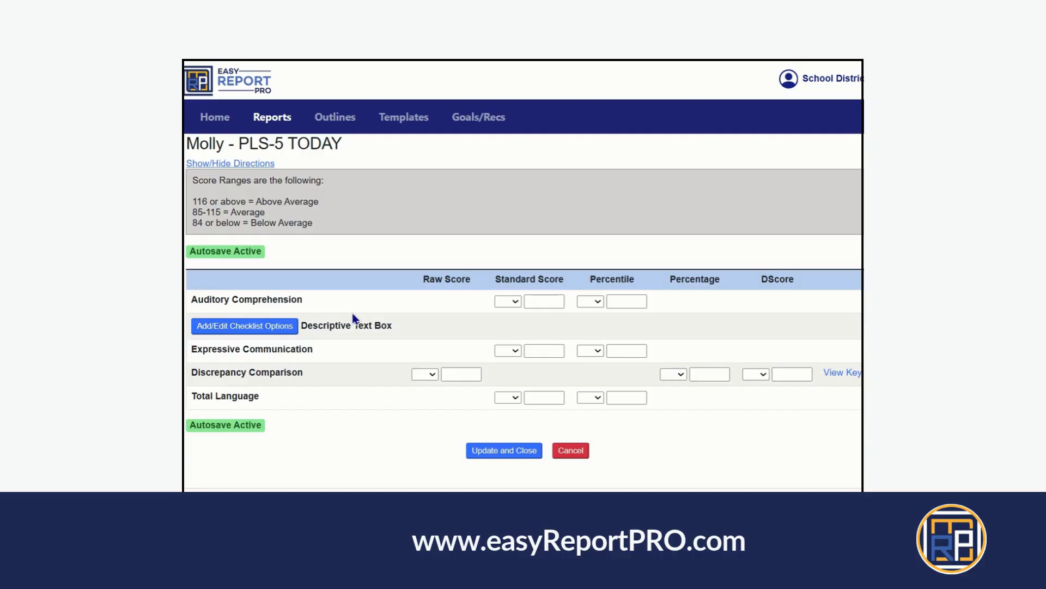
left_click(540, 299)
type("75")
key("Tab")
key("Tab")
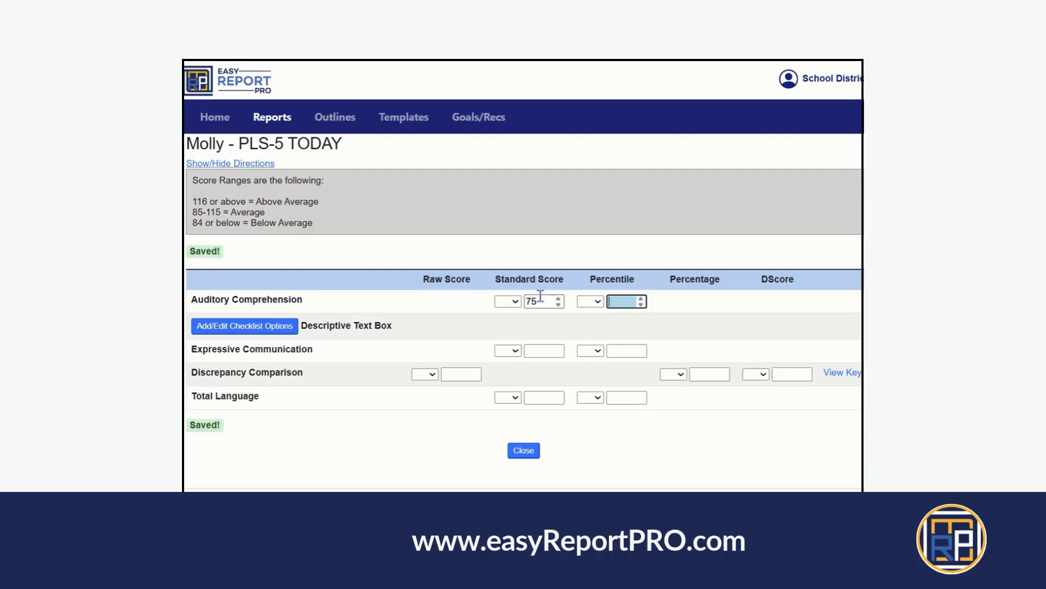
type("5")
Step: Fill the Descriptive Text Box checklist with a sentence beginning "It noted that", the student's first name, and "benefited from repetition.", then close it
left_click(252, 327)
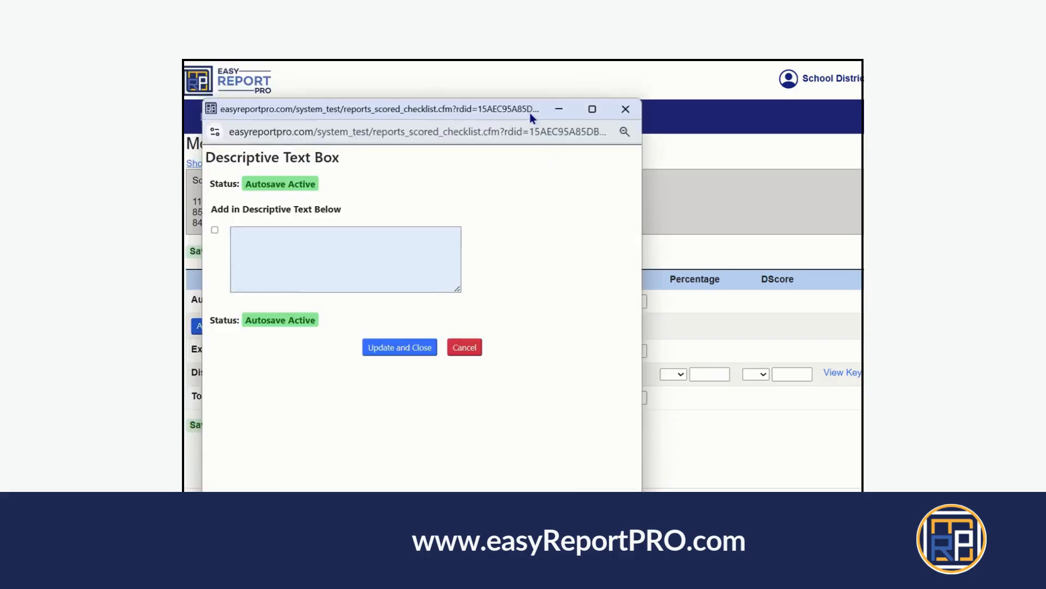
left_click_drag(530, 113, 635, 115)
left_click(382, 262)
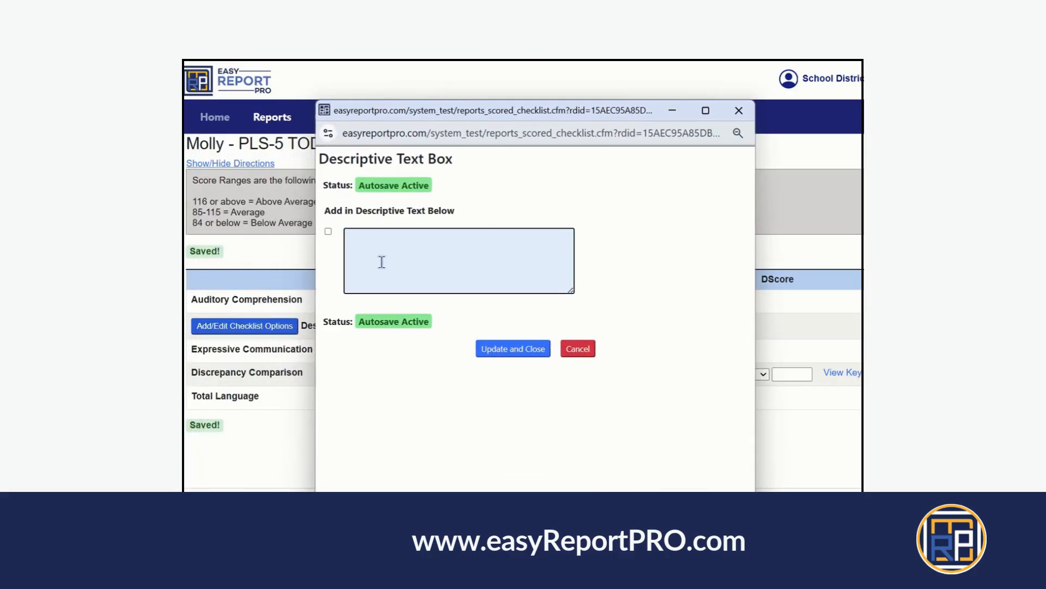
type("Mo")
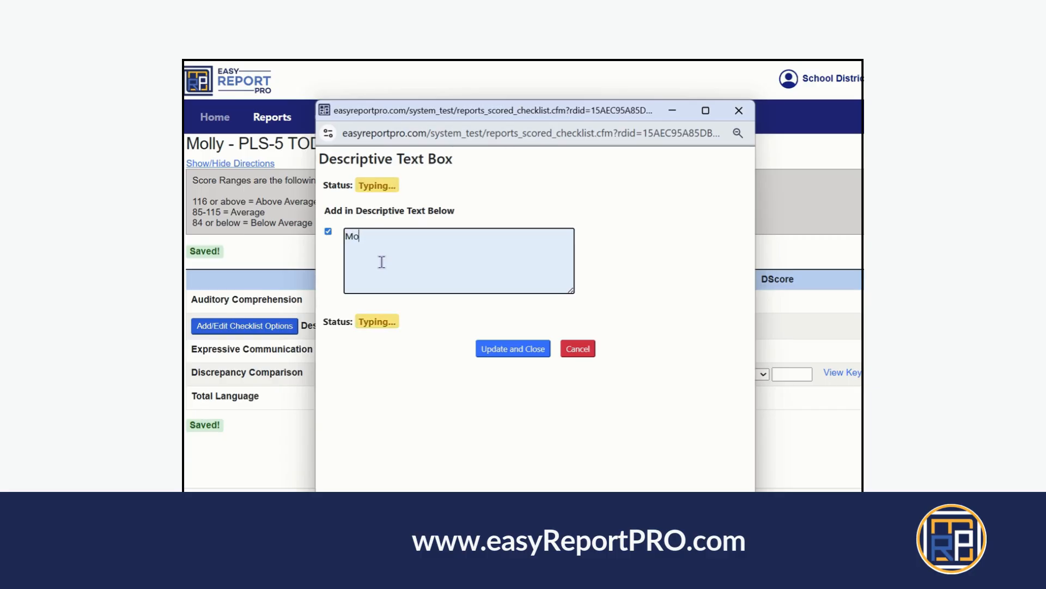
key("BackSpace")
key("BackSpace")
type("It nbote")
key("BackSpace")
key("BackSpace")
key("BackSpace")
key("BackSpace")
type("oted that Molly benefited ")
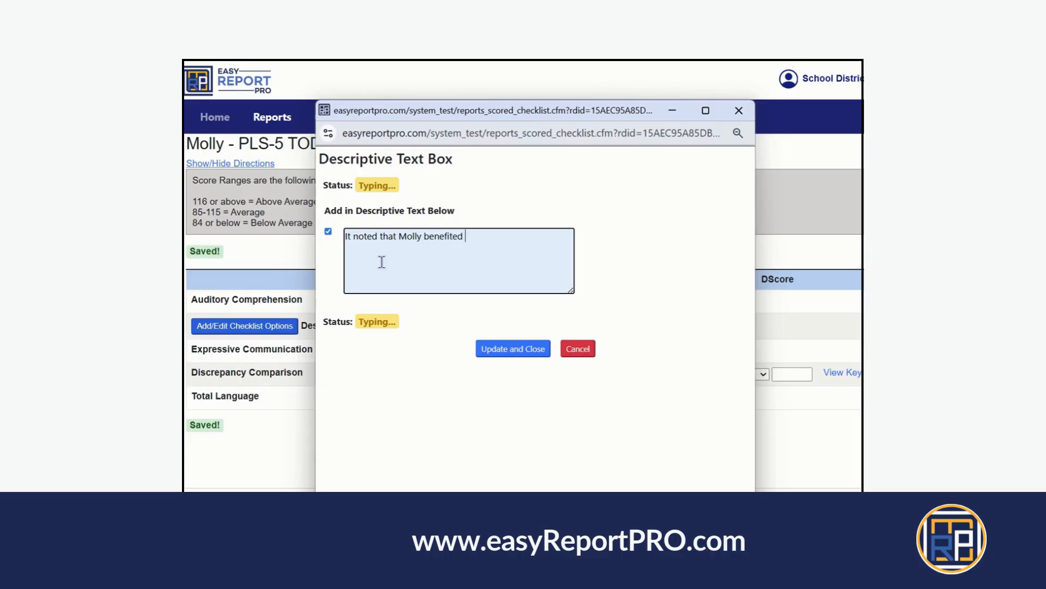
type("from repetition.")
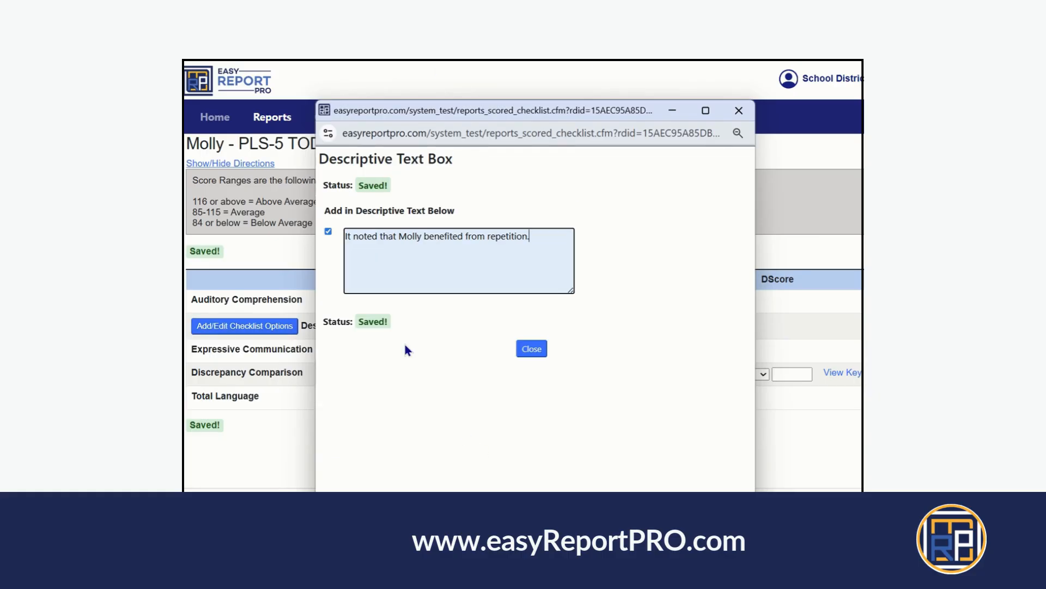
left_click(737, 111)
Step: Enter a standard score of 100 and a percentile of 50 for Expressive Communication
left_click(550, 349)
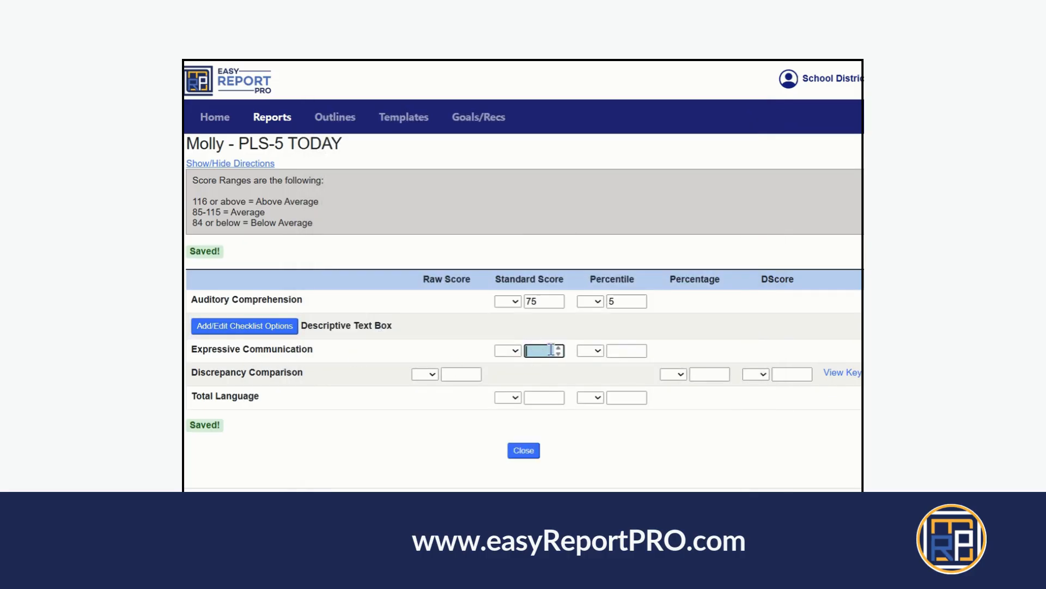
type("100")
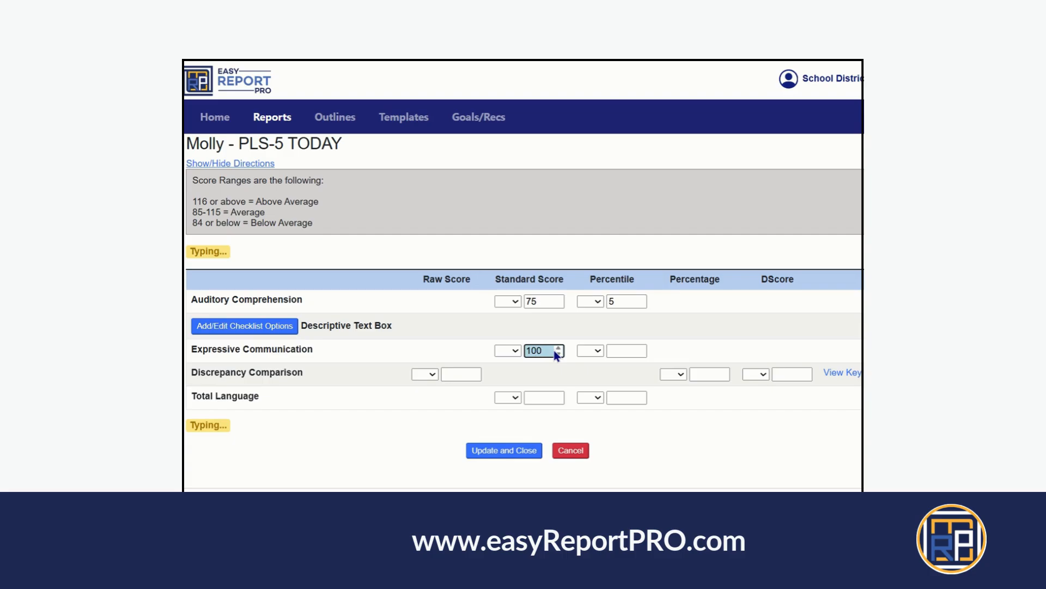
key("Tab")
key("Tab")
type("50")
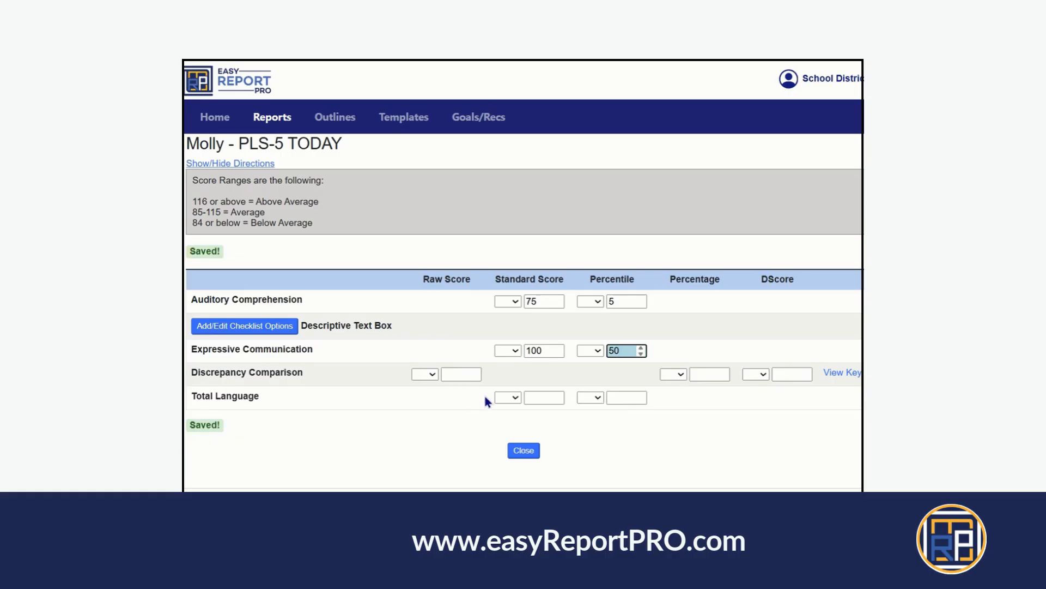
Step: Enter a standard score of 86 and a percentile of 16 for Total Language, and close the score form
left_click(527, 398)
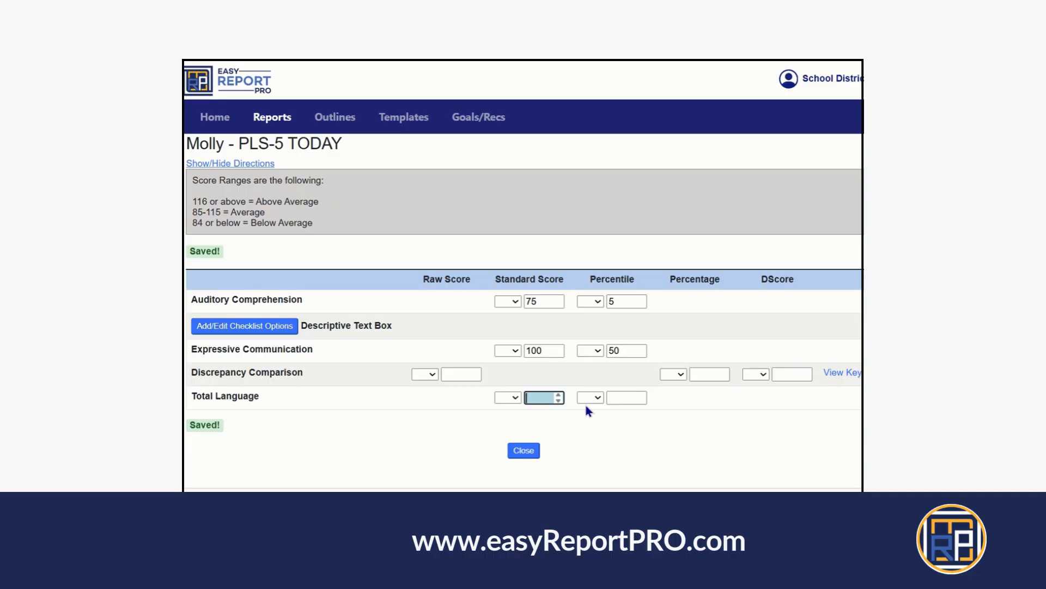
type("86")
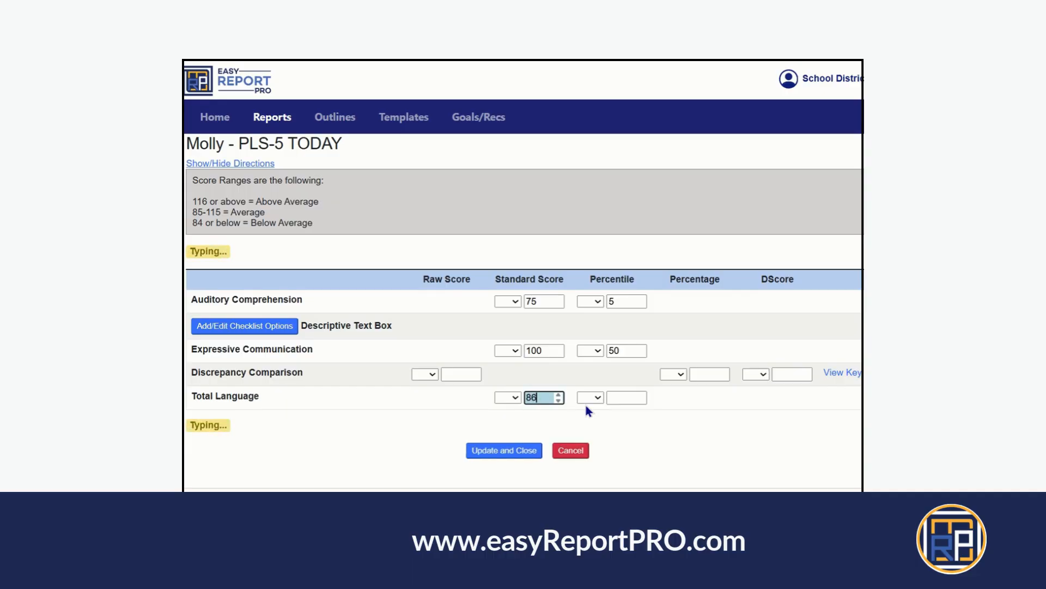
key("Tab")
key("Tab")
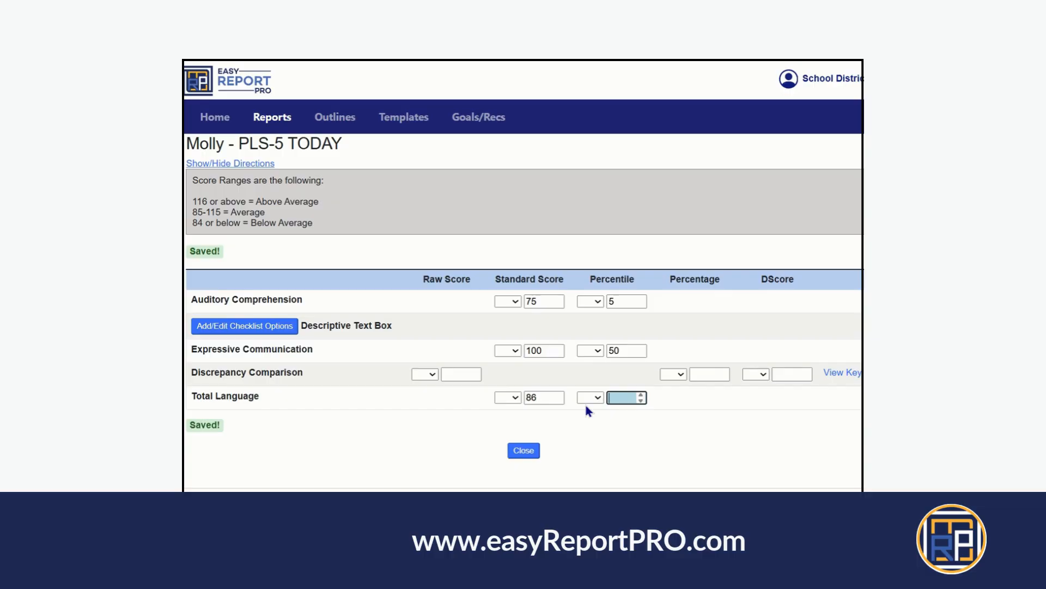
type("16")
left_click(518, 453)
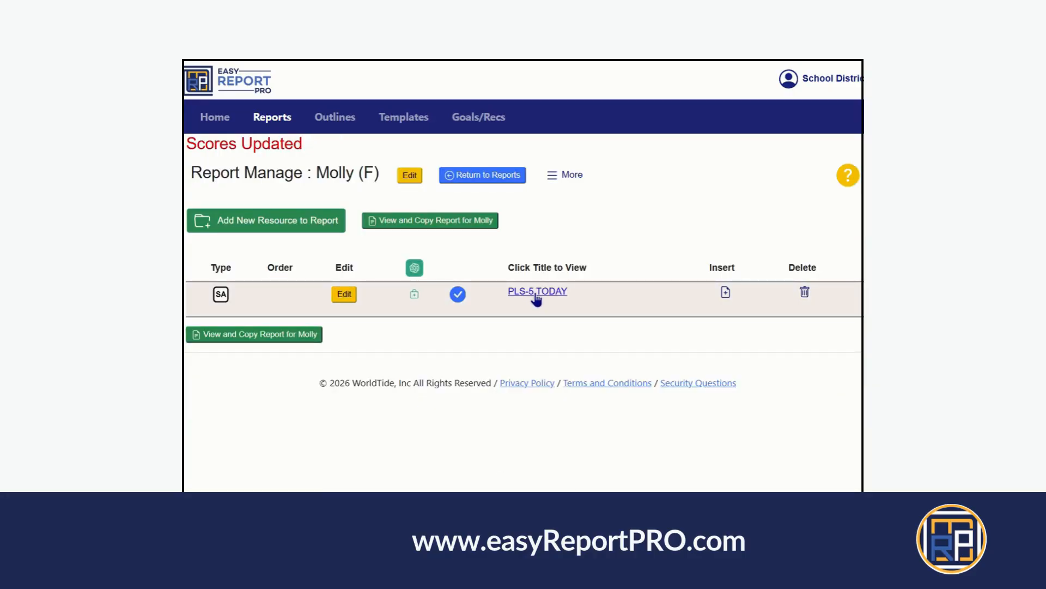
Step: View the PLS-5 TODAY report text and highlight the added support sentence in the Auditory Comprehension interpretation
left_click(536, 294)
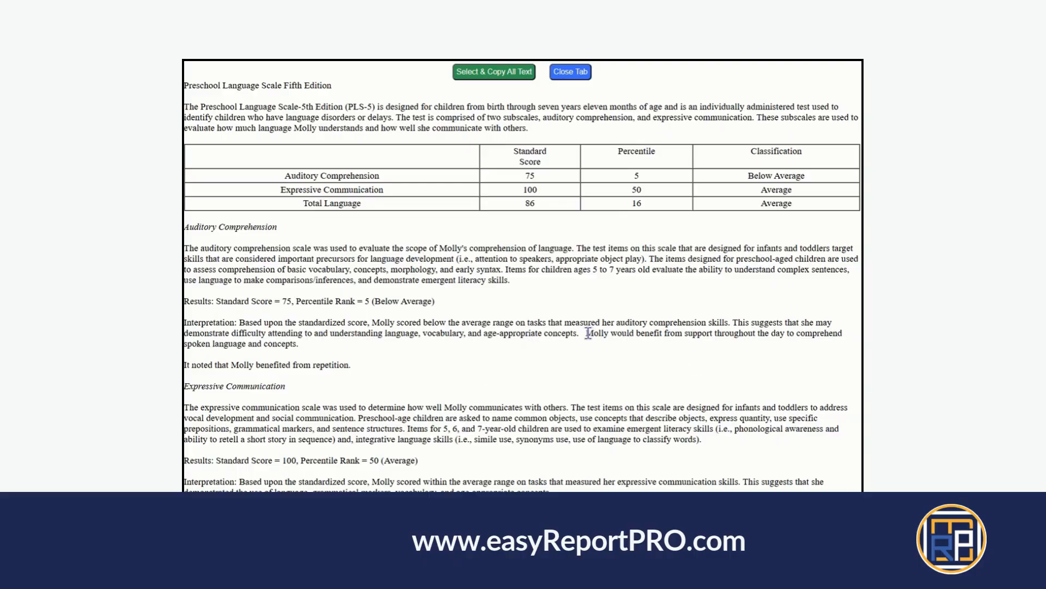
left_click_drag(585, 333, 599, 354)
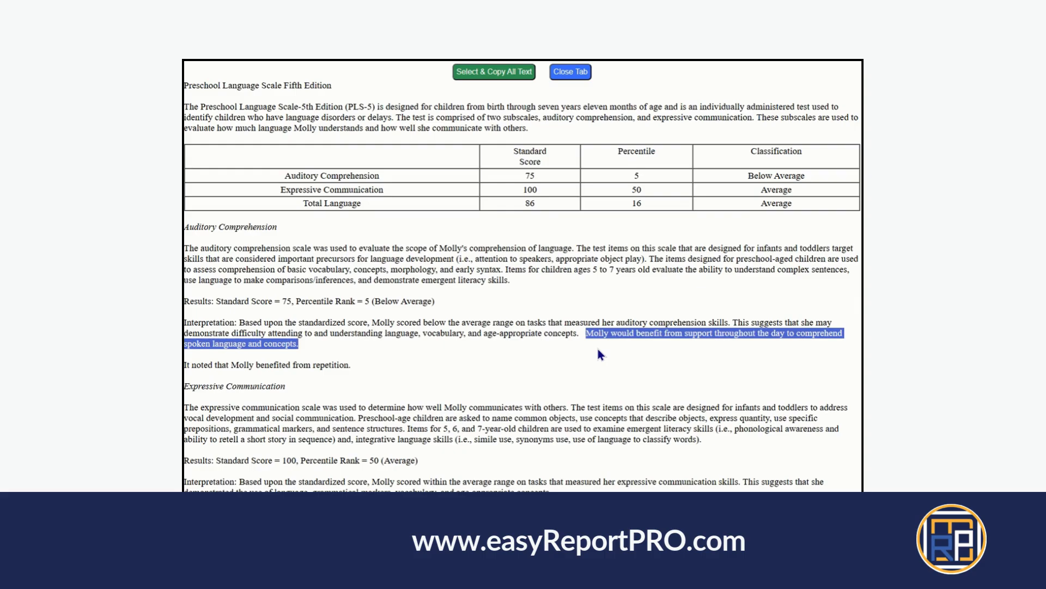